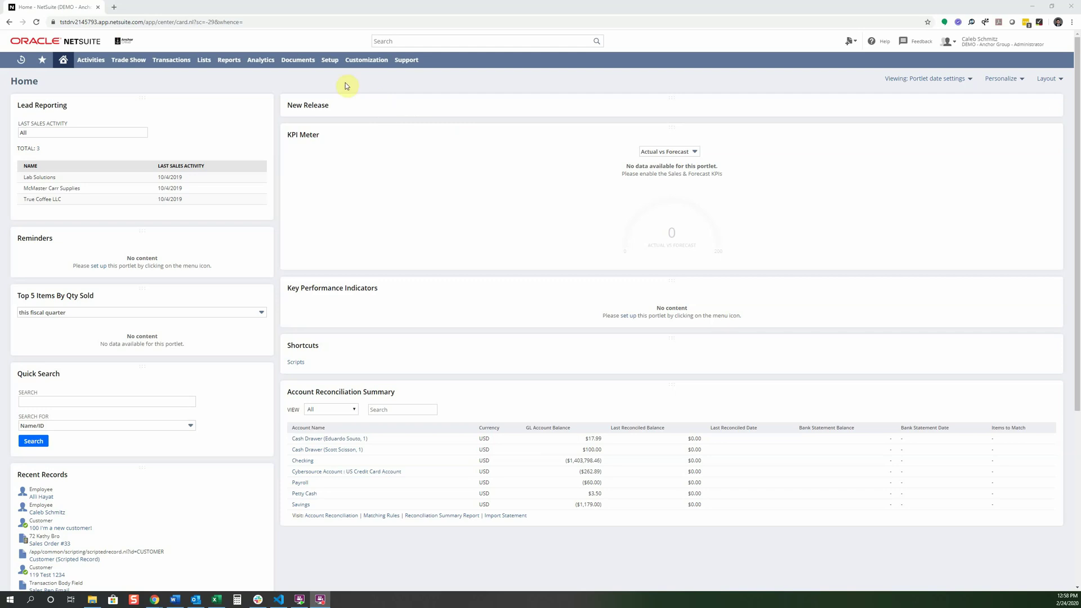
# Step: Bring up the Customization > SuiteBundler > Search & Install Bundles submenu to reach the List option
pyautogui.moveTo(366, 61)
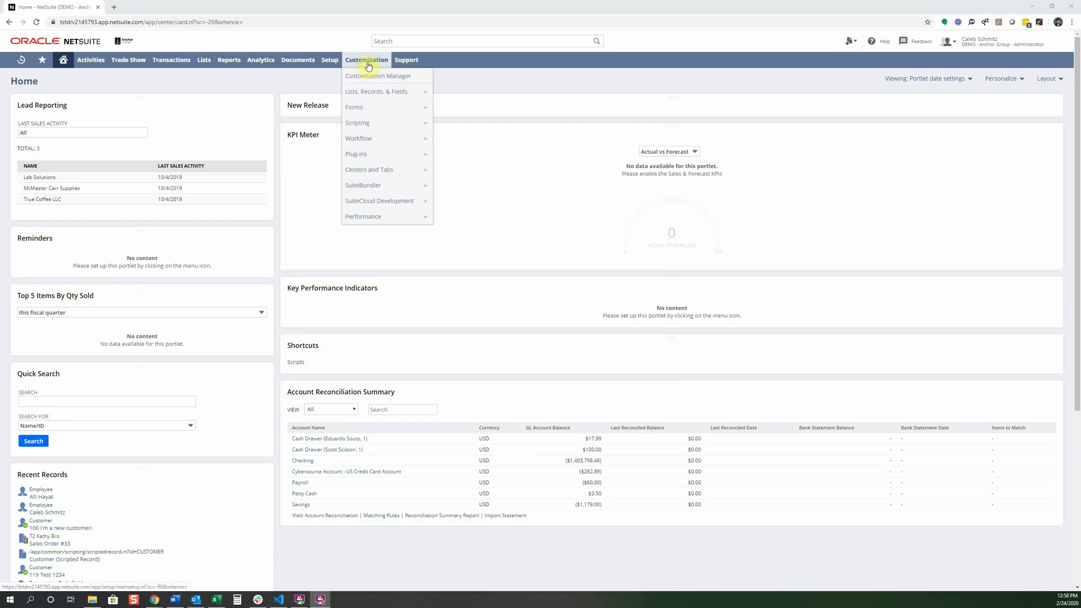
pyautogui.moveTo(391, 190)
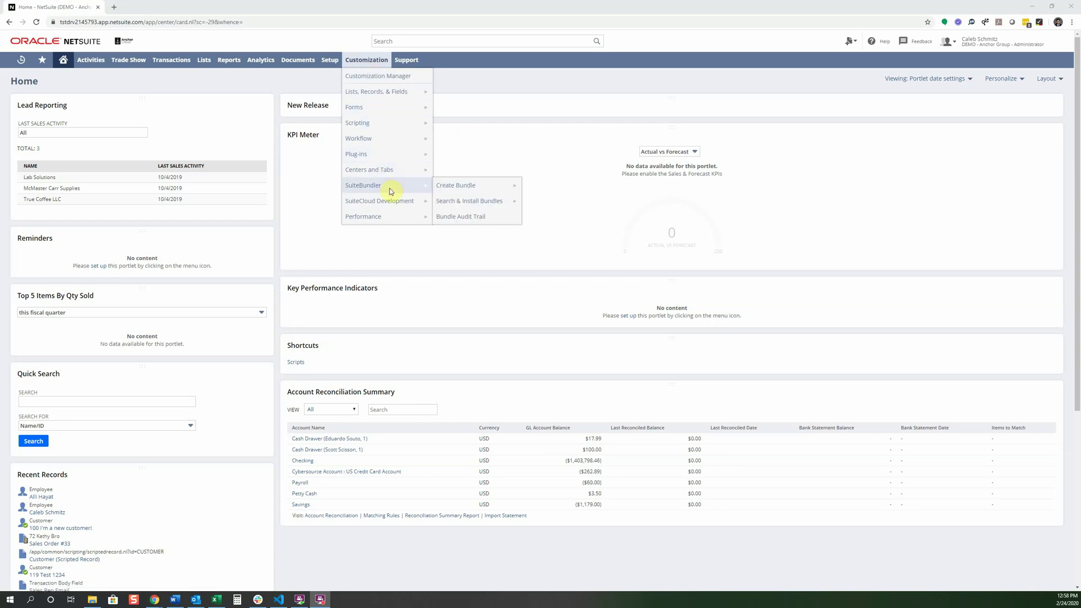
pyautogui.moveTo(496, 189)
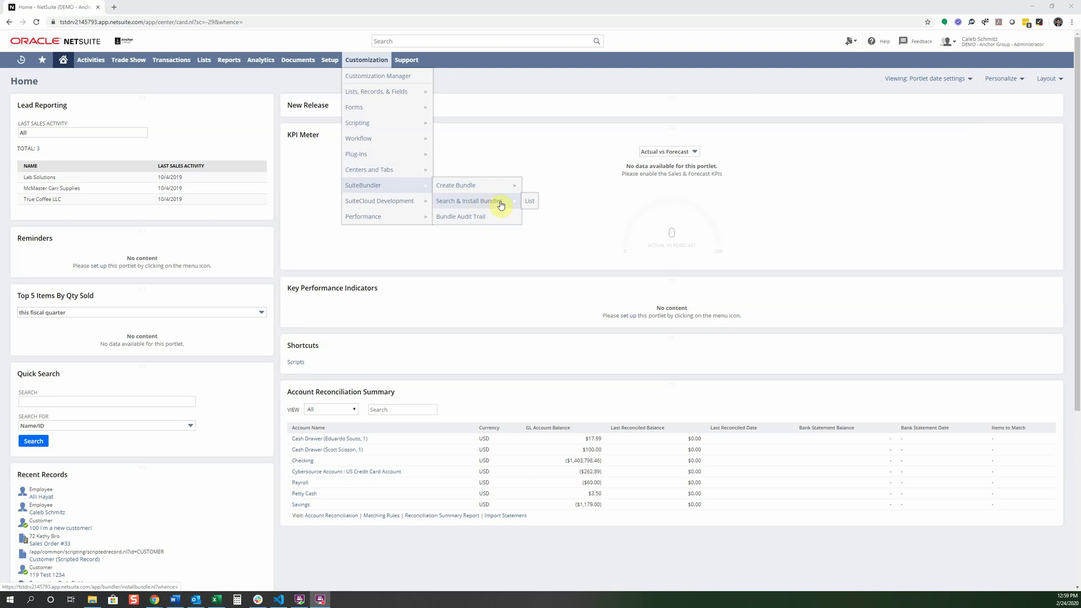
# Step: Open the Installed Bundles list and highlight the first bundle's ID, 49247
pyautogui.click(528, 201)
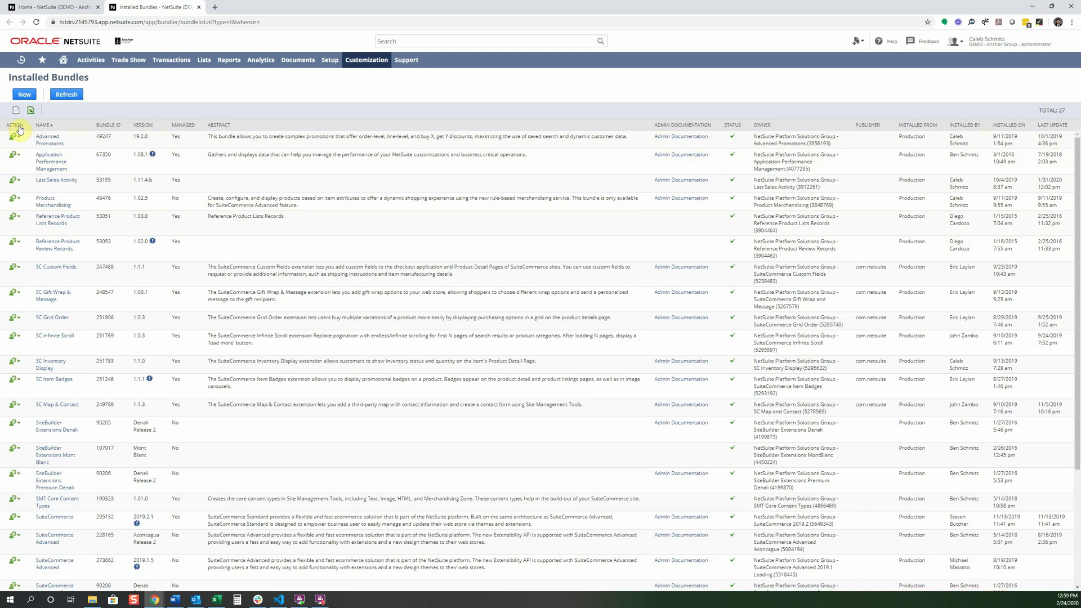
pyautogui.moveTo(18, 139)
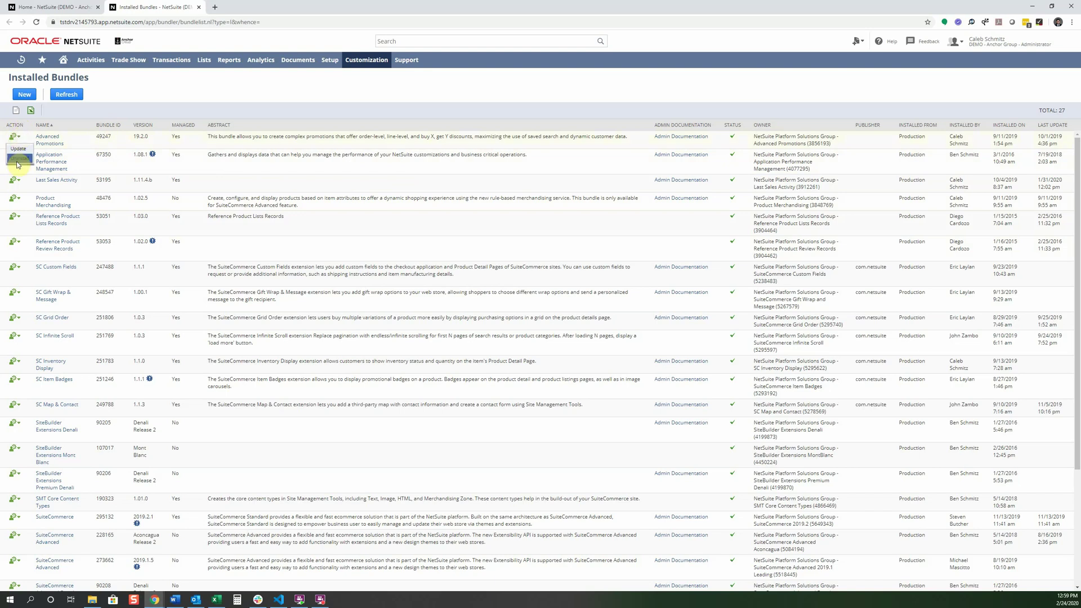
pyautogui.doubleClick(94, 137)
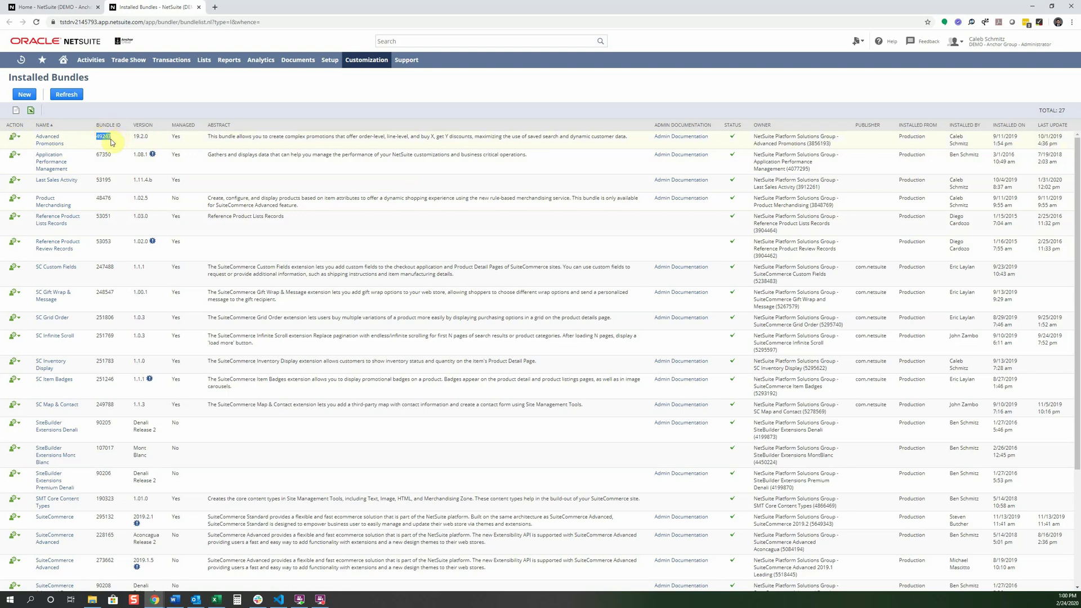
pyautogui.click(115, 140)
# Step: Open Documents > Files > File Cabinet in a new tab
pyautogui.moveTo(297, 67)
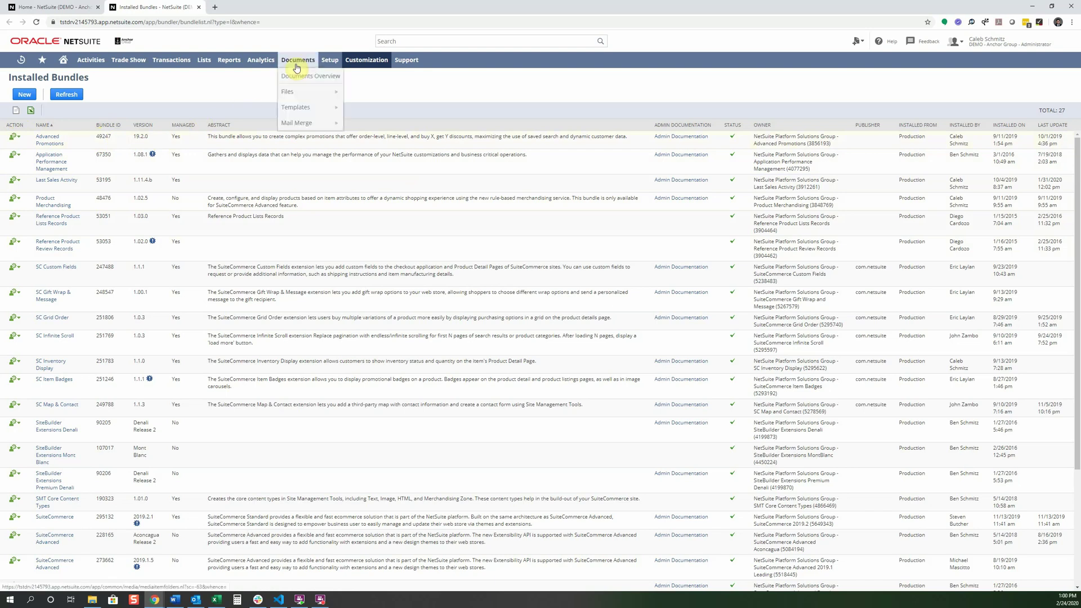
pyautogui.moveTo(287, 92)
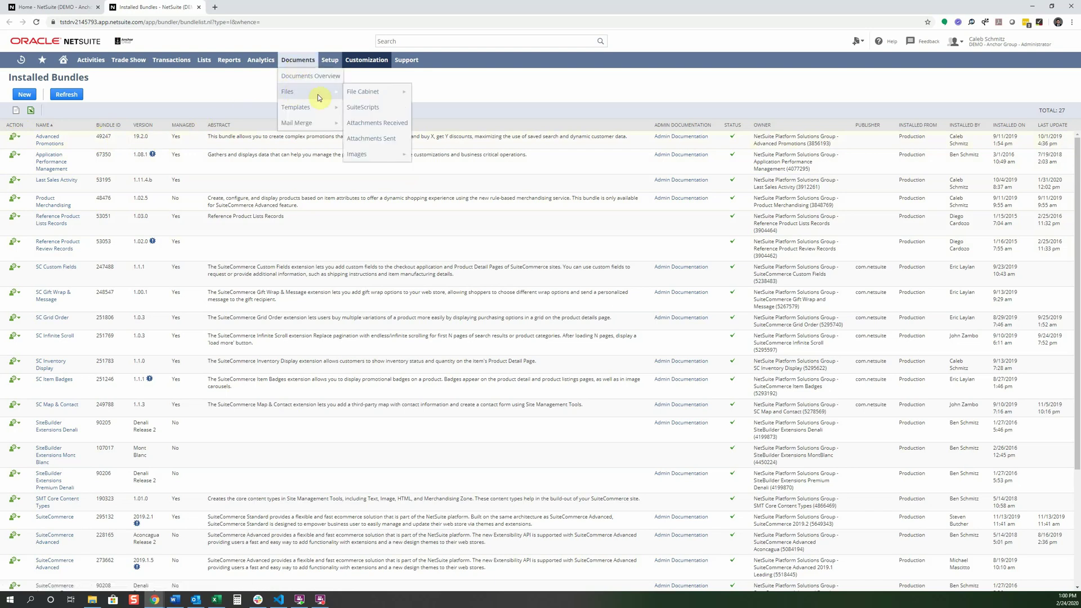
pyautogui.keyDown('ctrl'); pyautogui.click(367, 93); pyautogui.keyUp('ctrl')
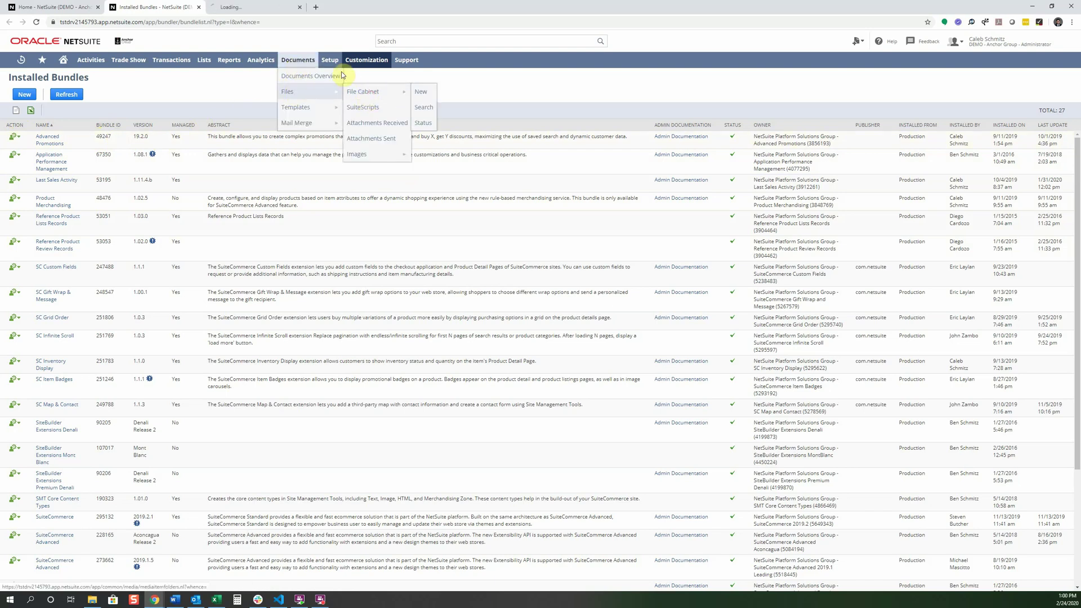
# Step: View the 27 bundle folders in the File Cabinet's SuiteBundles folder, then return to Installed Bundles
pyautogui.click(258, 6)
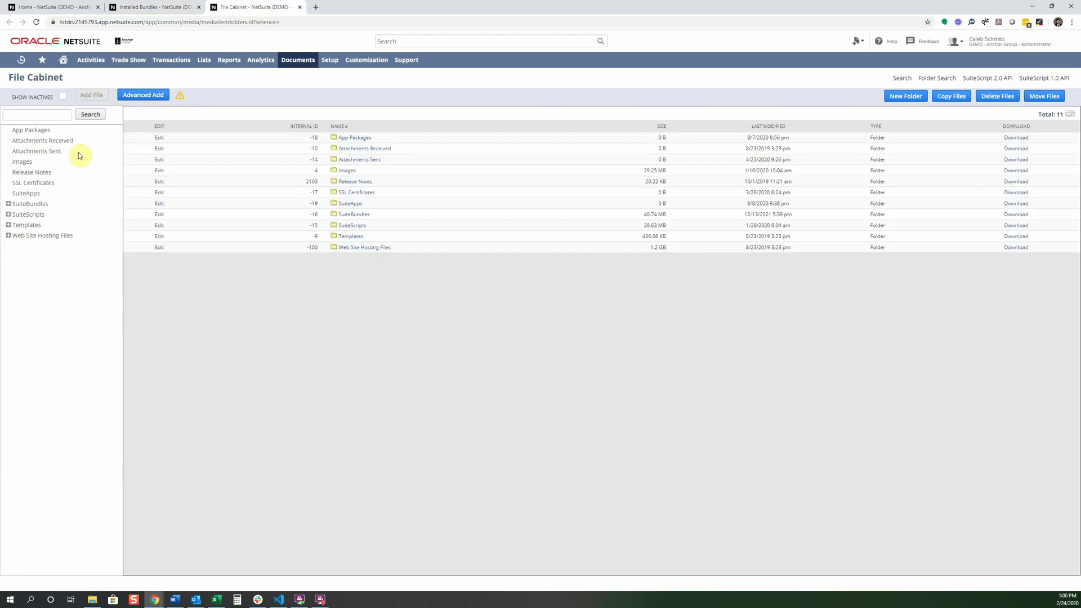
pyautogui.click(34, 205)
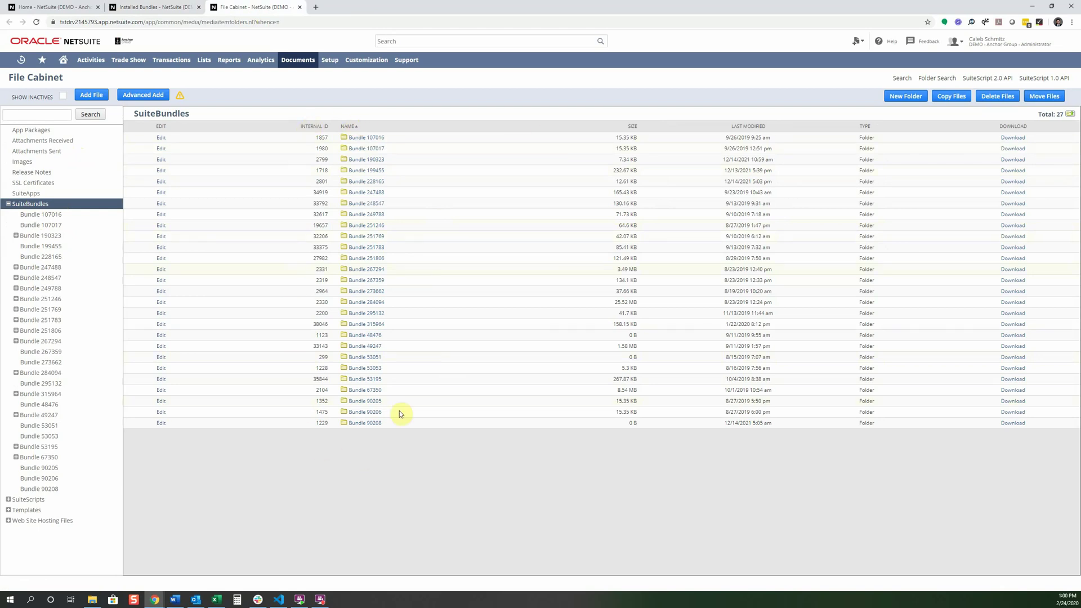
pyautogui.click(158, 8)
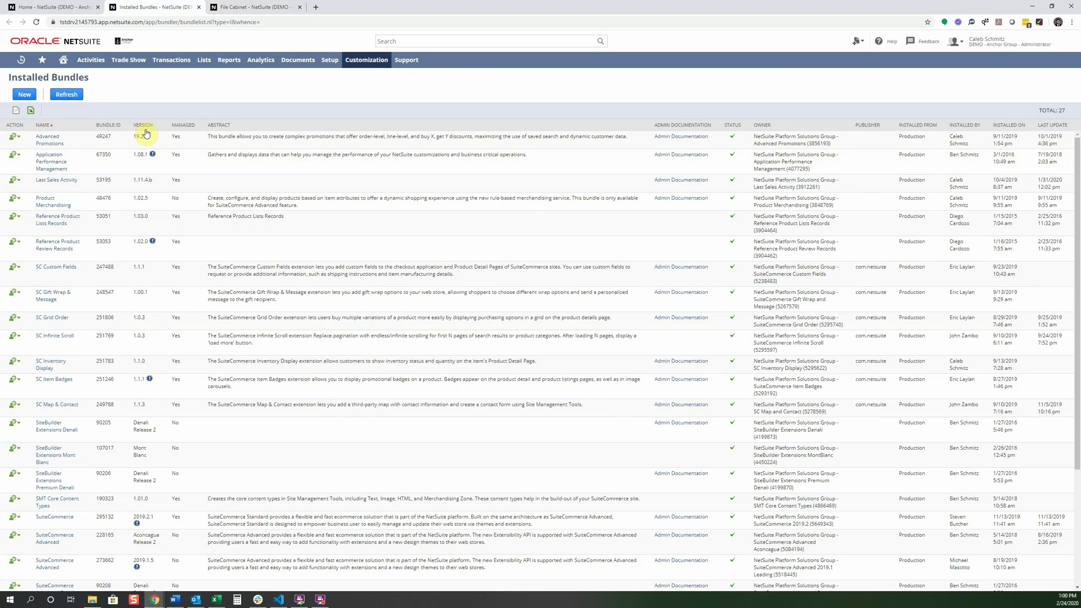
# Step: Open Search & Install Bundles and search the keywords 'docusign'
pyautogui.moveTo(154, 160)
pyautogui.moveTo(360, 62)
pyautogui.moveTo(385, 192)
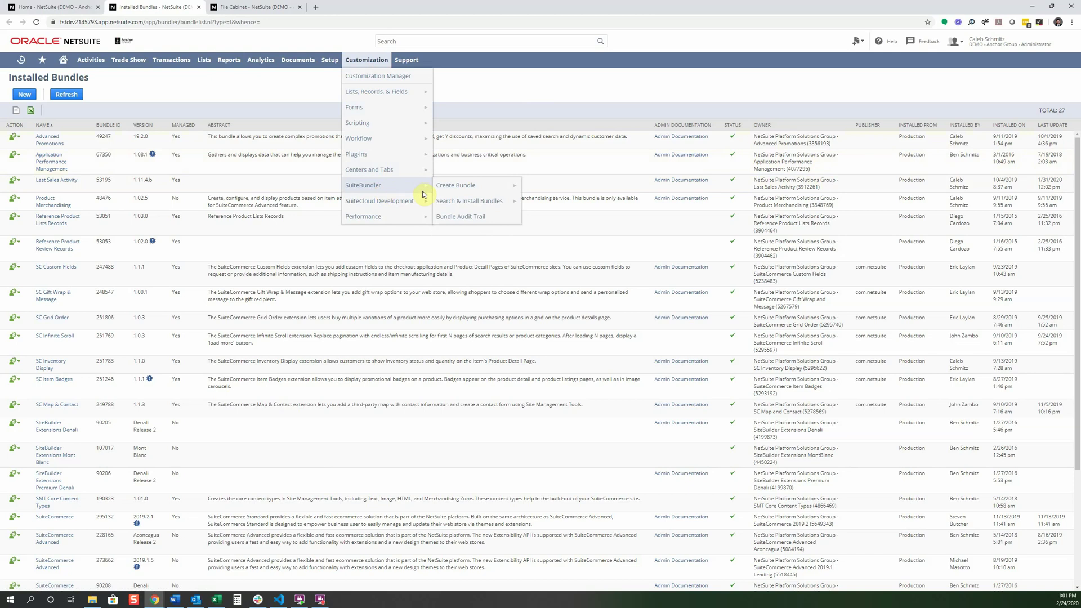
pyautogui.moveTo(466, 201)
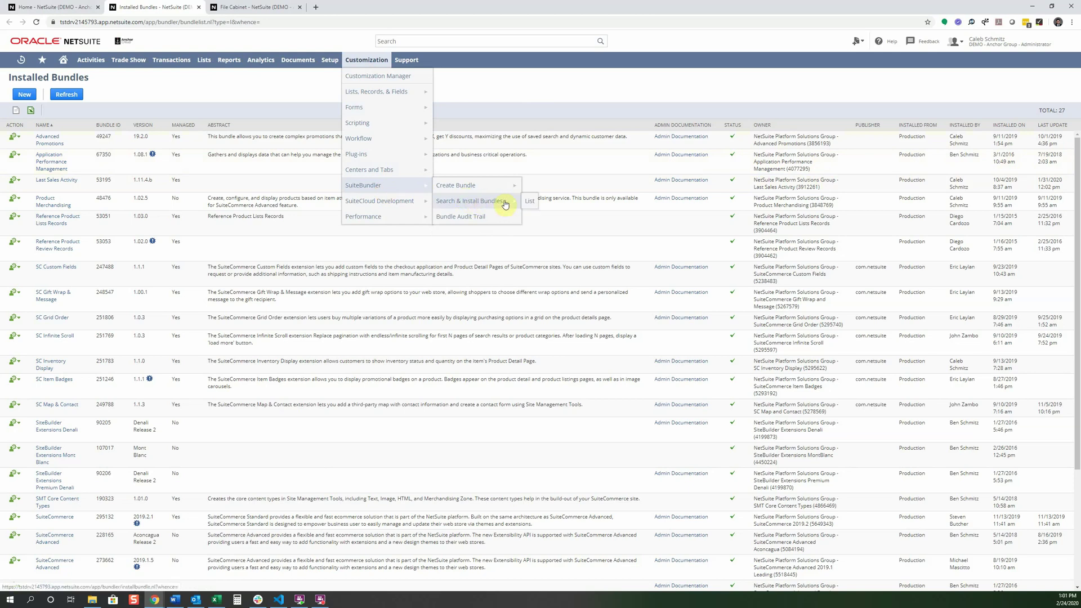
pyautogui.click(481, 204)
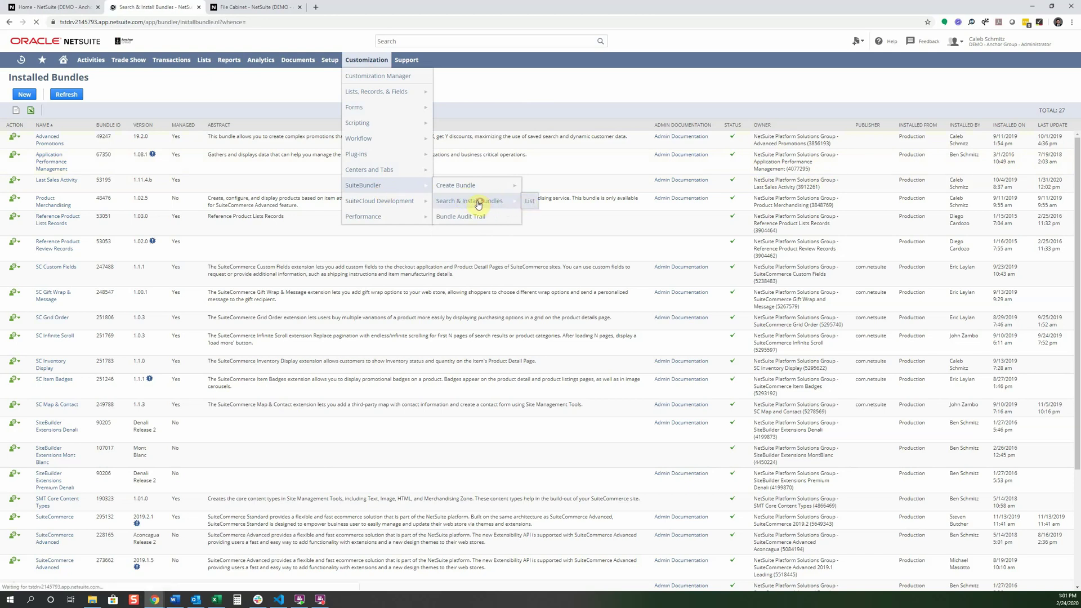
pyautogui.click(72, 144)
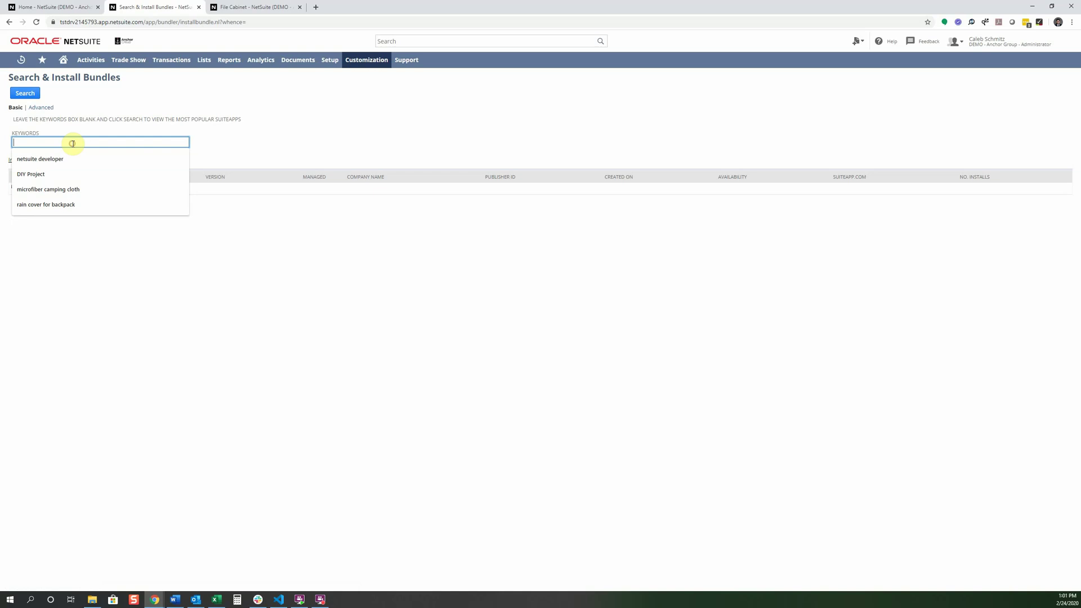
pyautogui.write('docusign')
pyautogui.press('Return')
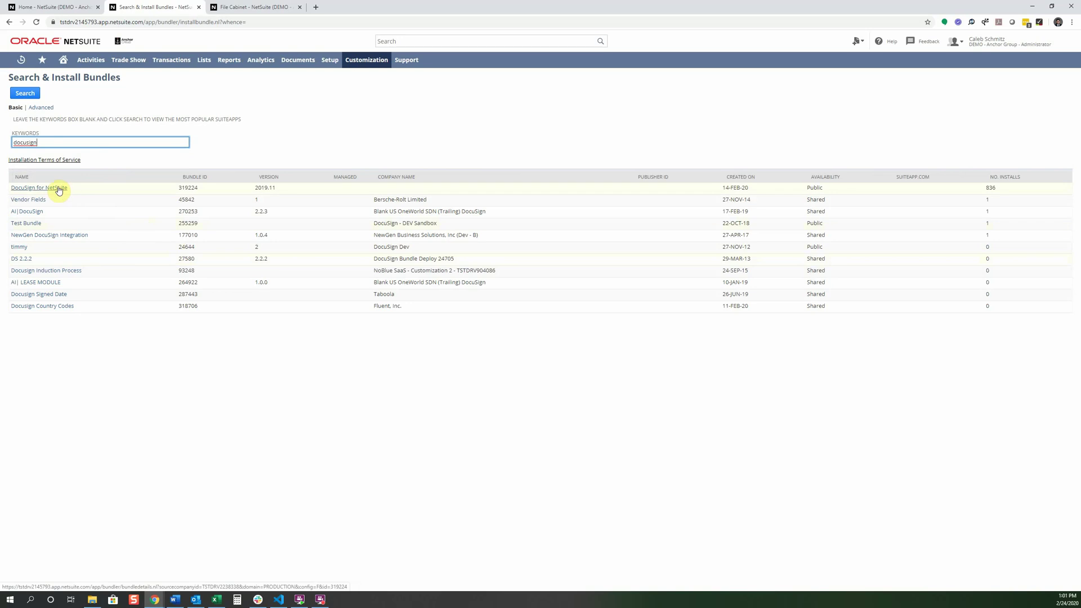
# Step: Search for 'syd.ai' instead, then search for 'docusign' again
pyautogui.moveTo(53, 143); pyautogui.dragTo(1, 148)
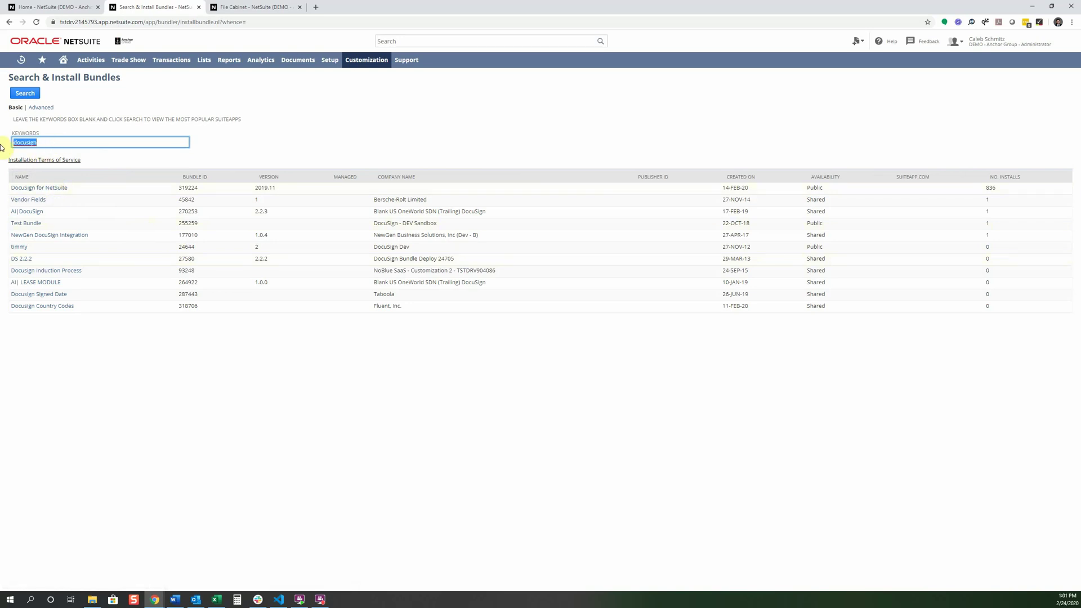
pyautogui.write('syd.ai')
pyautogui.press('Return')
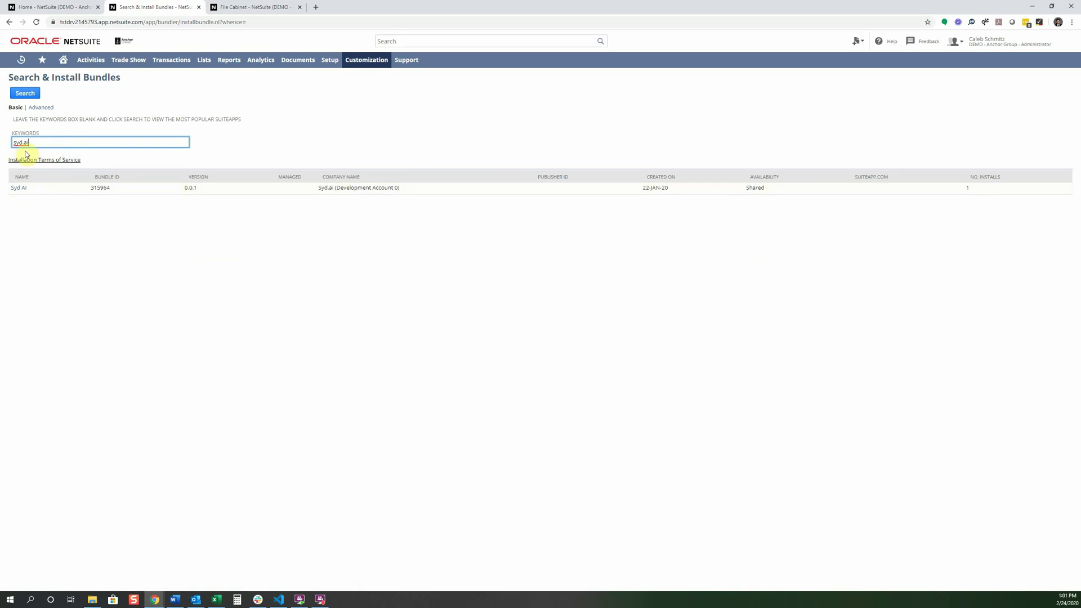
pyautogui.moveTo(36, 144); pyautogui.dragTo(2, 141)
pyautogui.write('docusign')
pyautogui.press('Return')
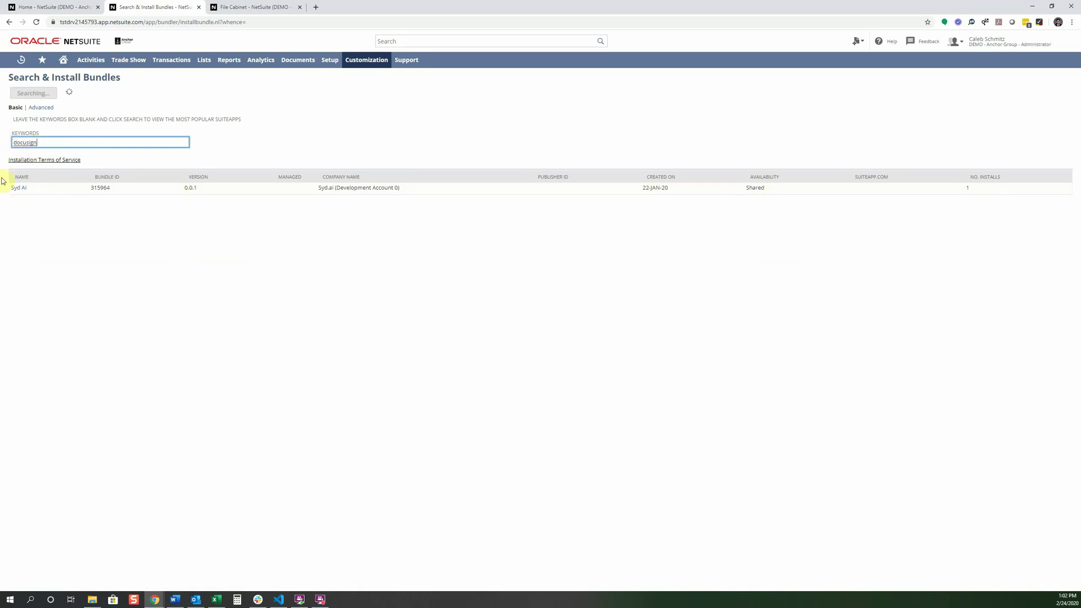
# Step: Open the DocuSign for NetSuite bundle details (ID 319224, version 2019.11)
pyautogui.click(58, 190)
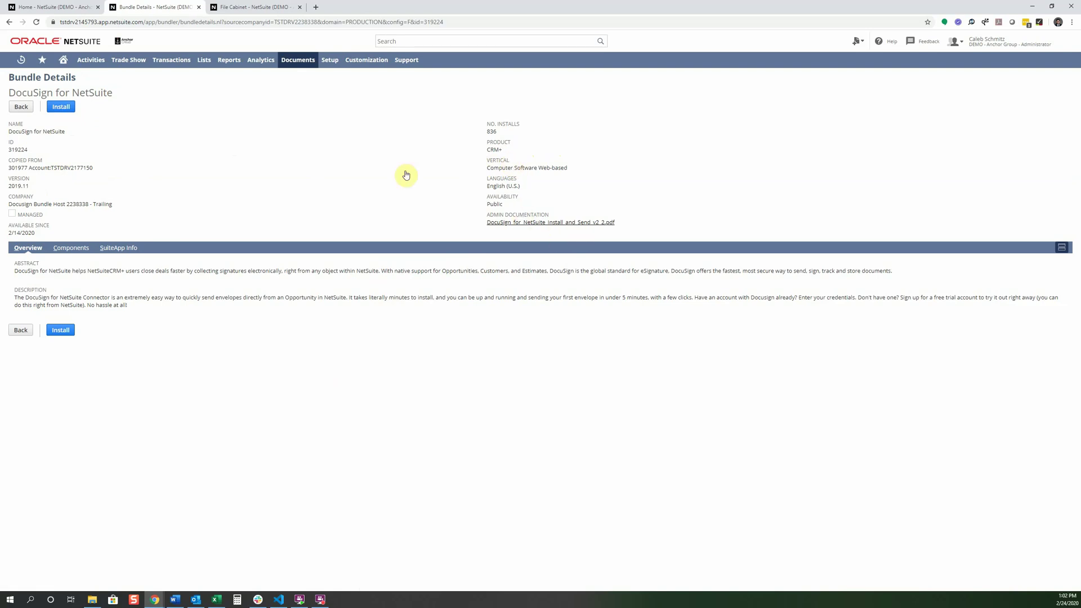
# Step: Preview the DocuSign for NetSuite install contents, including custentity_docusign_role, and choose Install Bundle
pyautogui.click(61, 107)
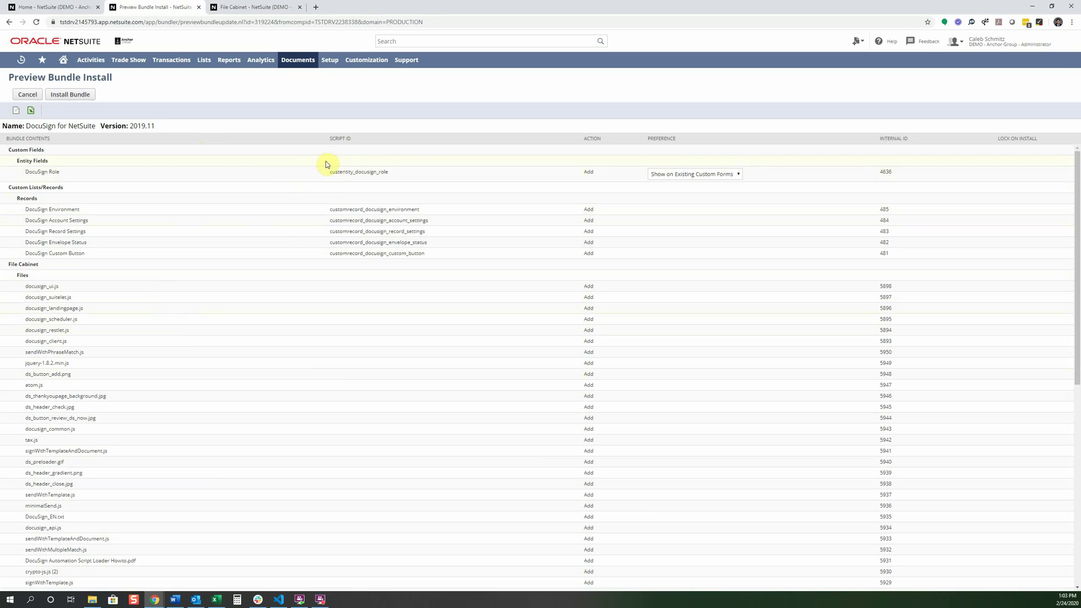
pyautogui.moveTo(398, 173); pyautogui.dragTo(318, 175)
pyautogui.scroll(-7, 327, 212)
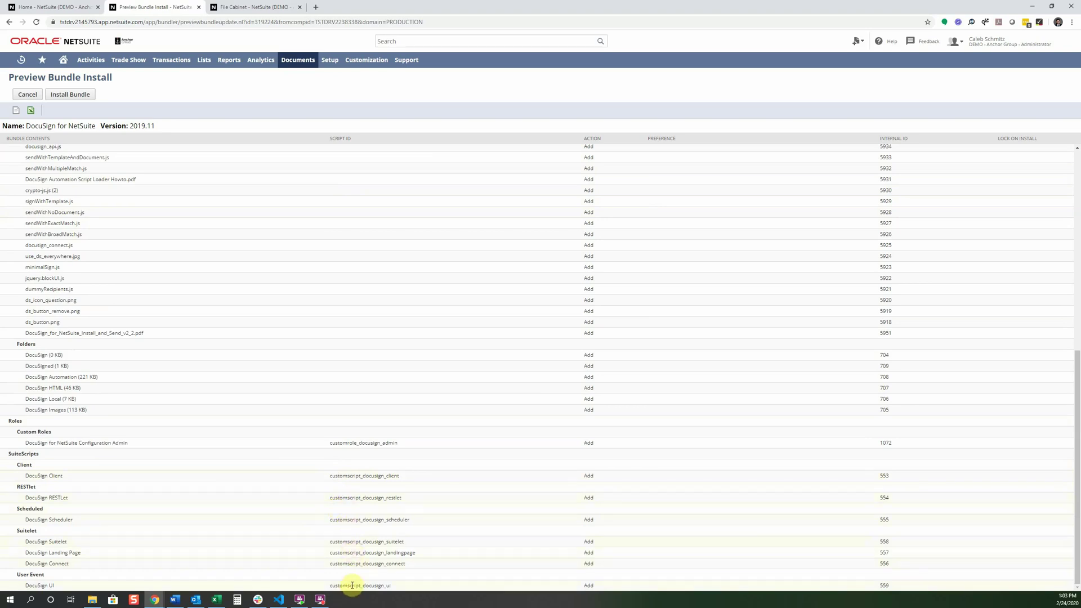
pyautogui.scroll(7, 262, 525)
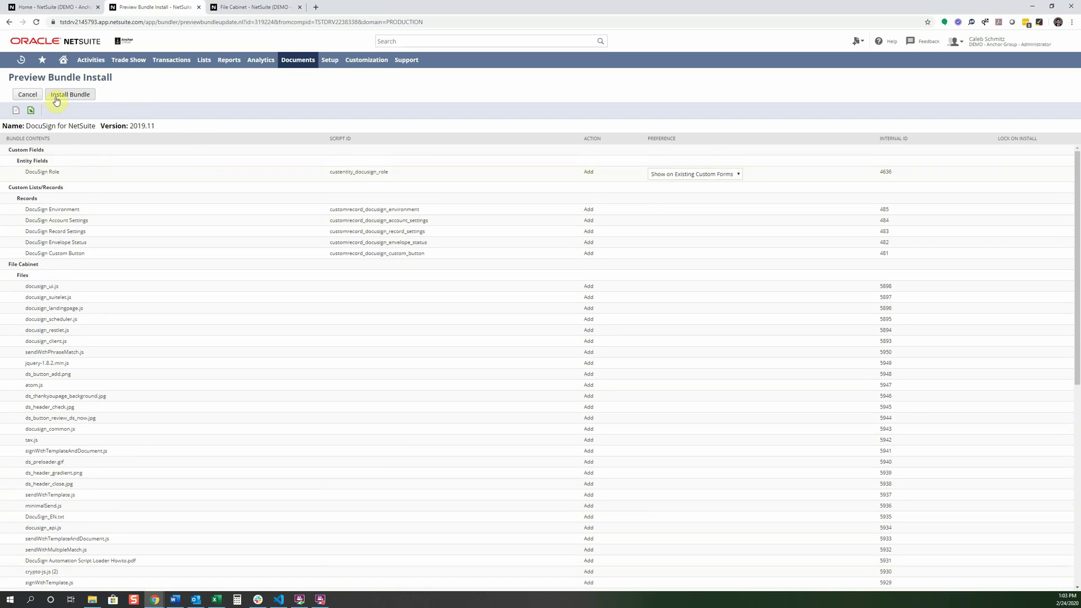
pyautogui.click(69, 96)
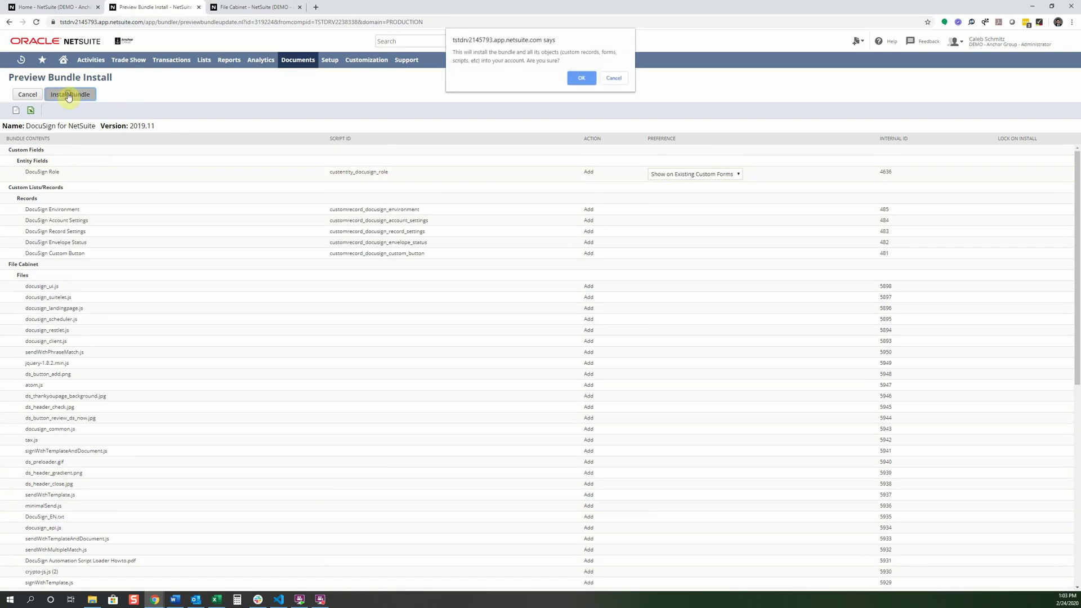
# Step: Confirm the install and refresh until DocuSign for NetSuite 2019.11 shows as installed
pyautogui.click(583, 81)
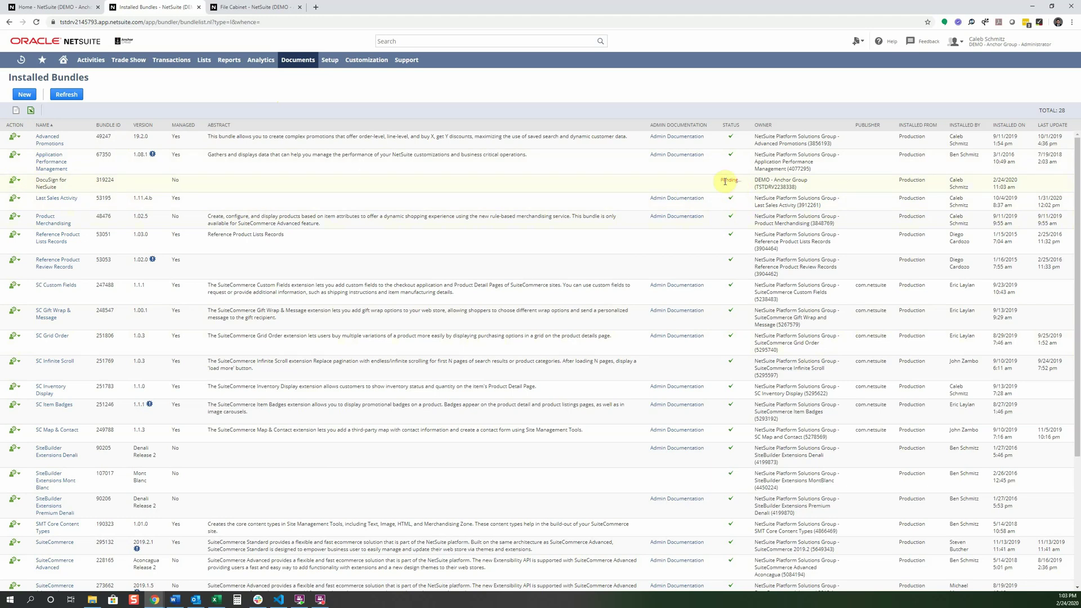
pyautogui.click(67, 94)
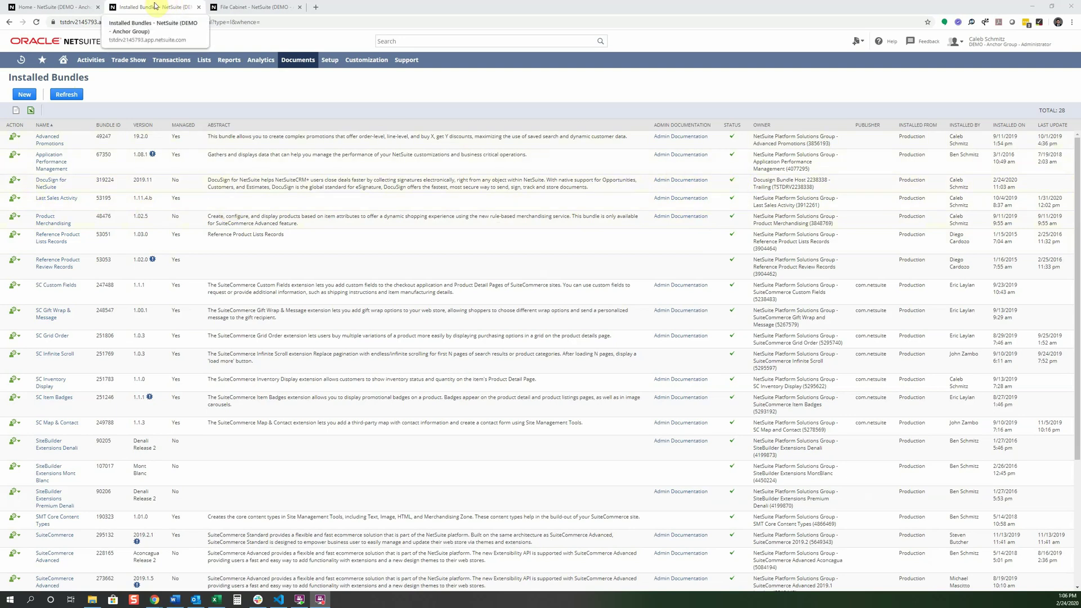
# Step: Open Customization > SuiteBundler > Bundle Audit Trail
pyautogui.moveTo(358, 61)
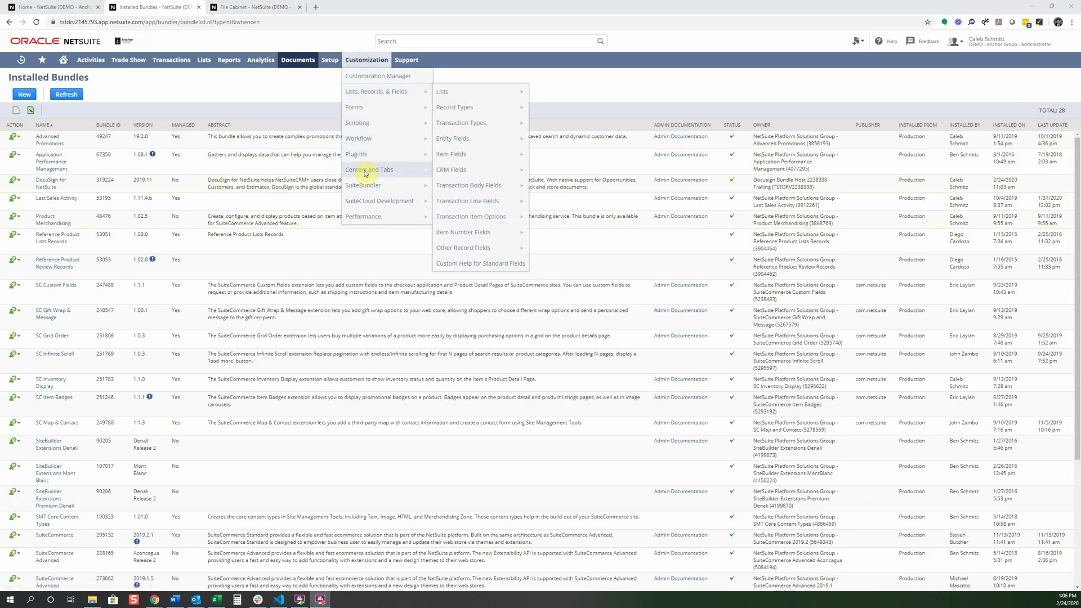
pyautogui.moveTo(364, 186)
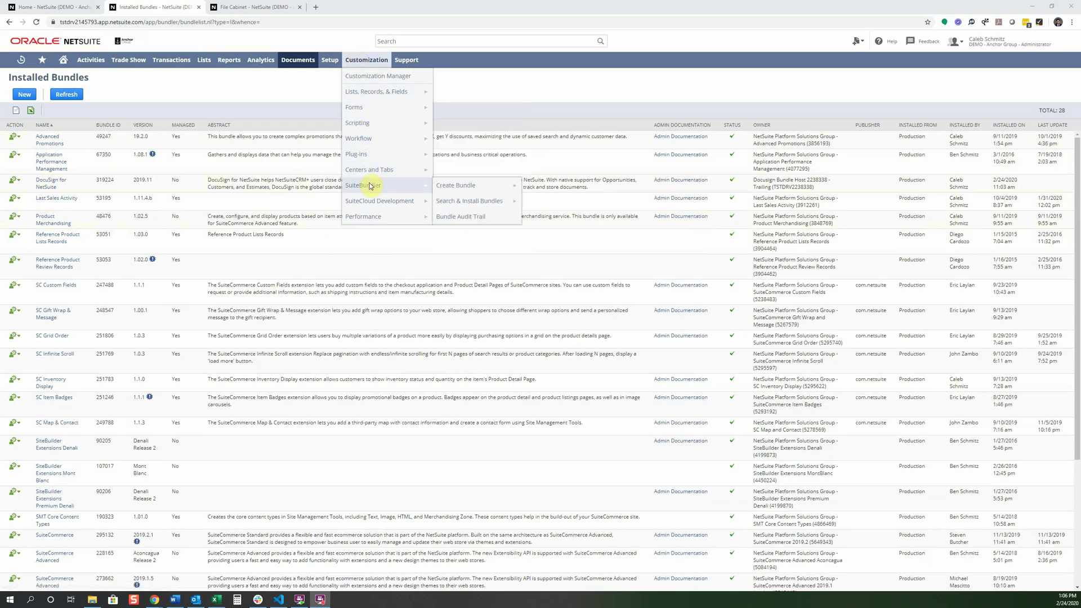
pyautogui.click(473, 217)
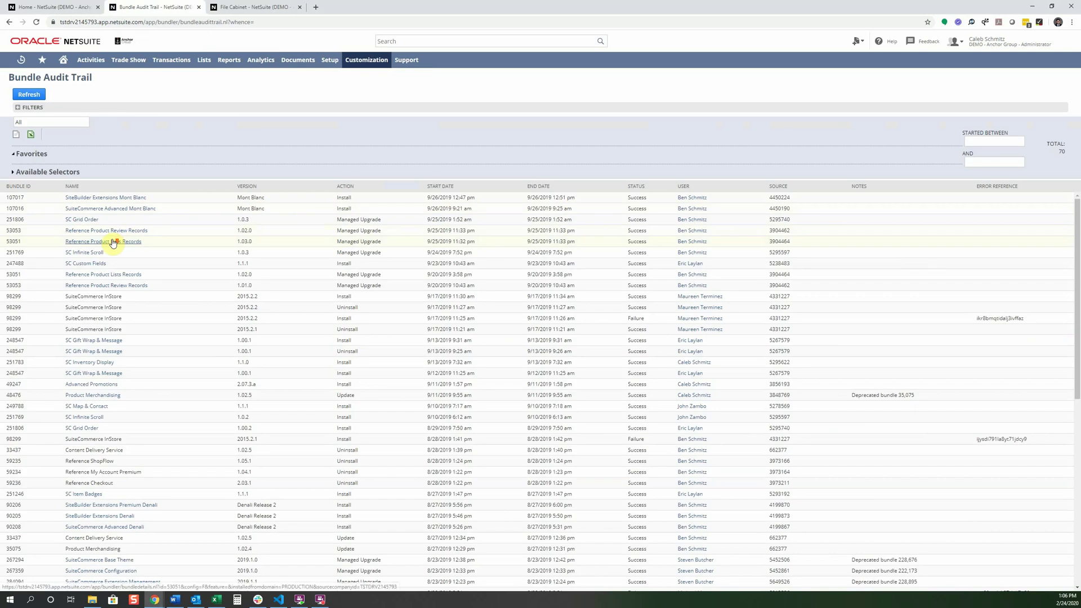
pyautogui.scroll(-3, 113, 243)
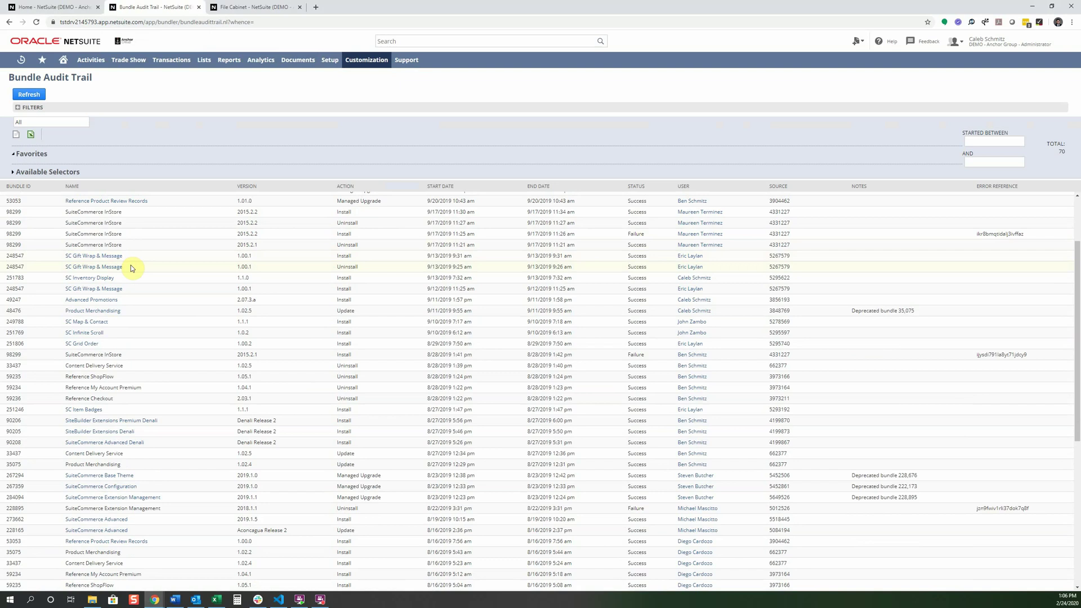
# Step: Find 'docu' on the page and inspect the DocuSign rows' Uninstall and Install actions
pyautogui.hotkey('ctrl', 'f')
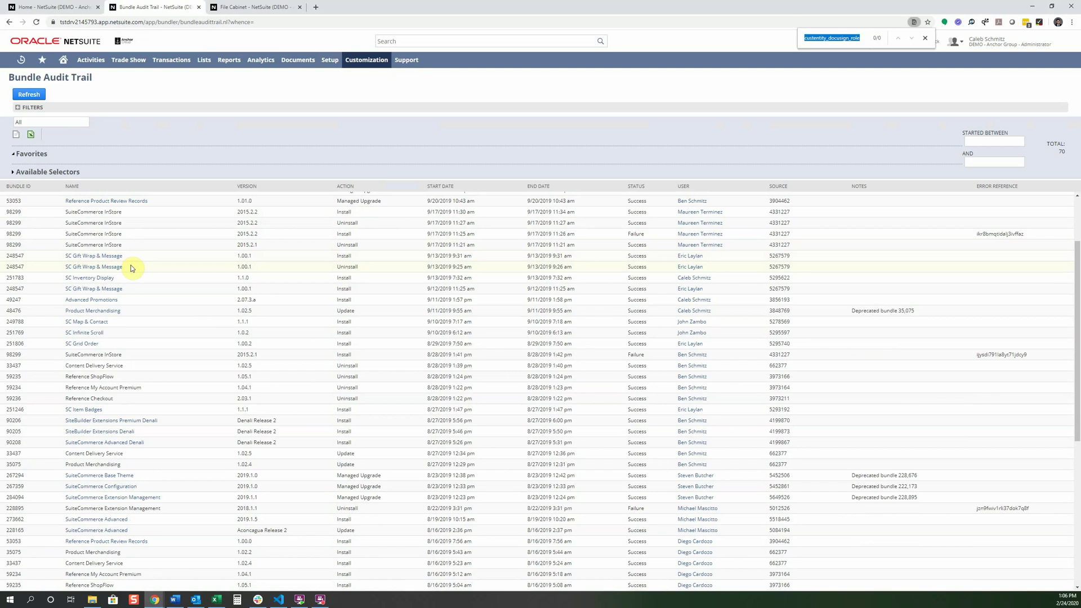
pyautogui.write('docu')
pyautogui.press('Return')
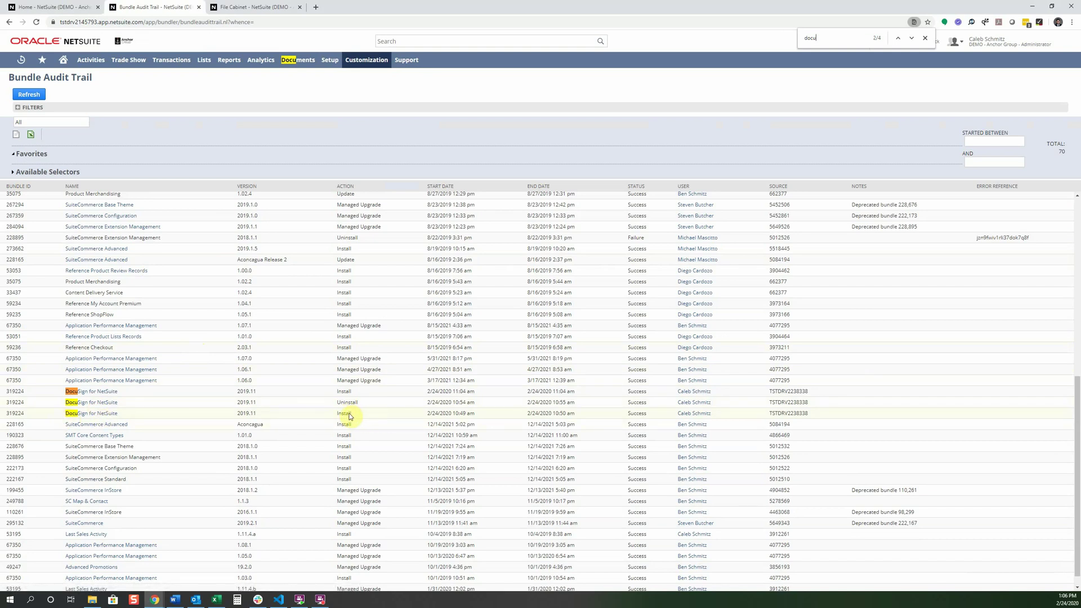
pyautogui.moveTo(361, 405); pyautogui.dragTo(329, 405)
pyautogui.click(328, 406)
pyautogui.moveTo(352, 391); pyautogui.dragTo(336, 392)
pyautogui.click(314, 88)
# Step: Search SuiteAnswers for 'uninstall suitebundler' using the suggestion offered for 'un'
pyautogui.moveTo(405, 61)
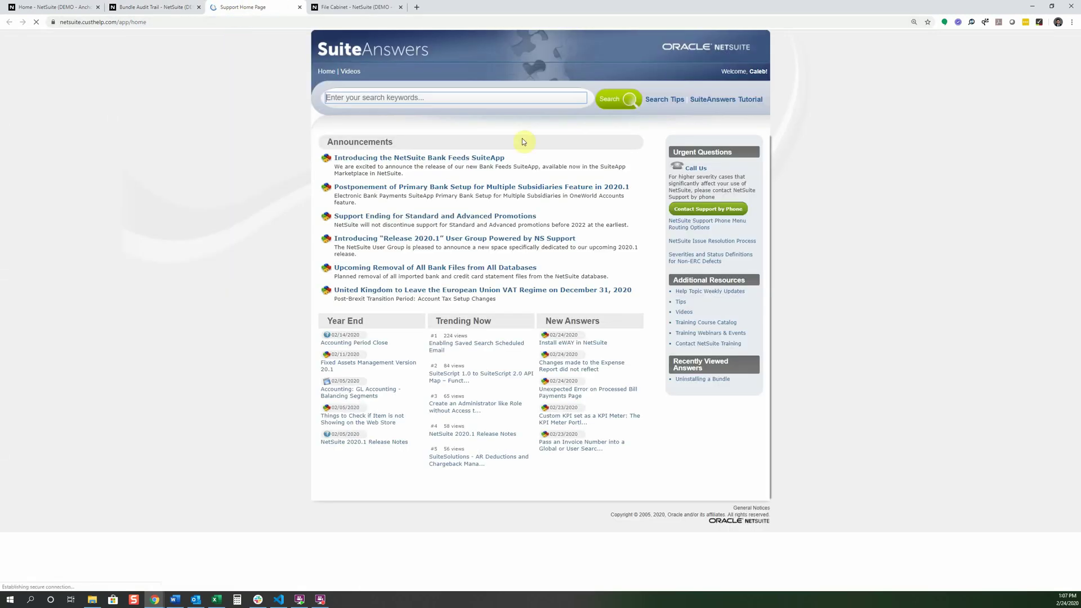
pyautogui.click(396, 99)
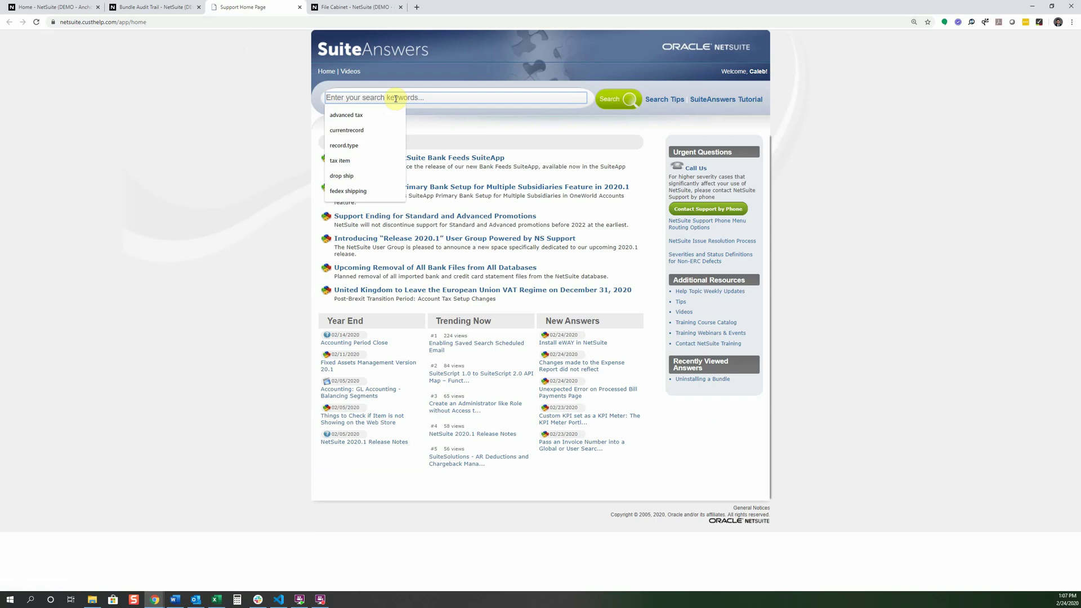
pyautogui.write('un')
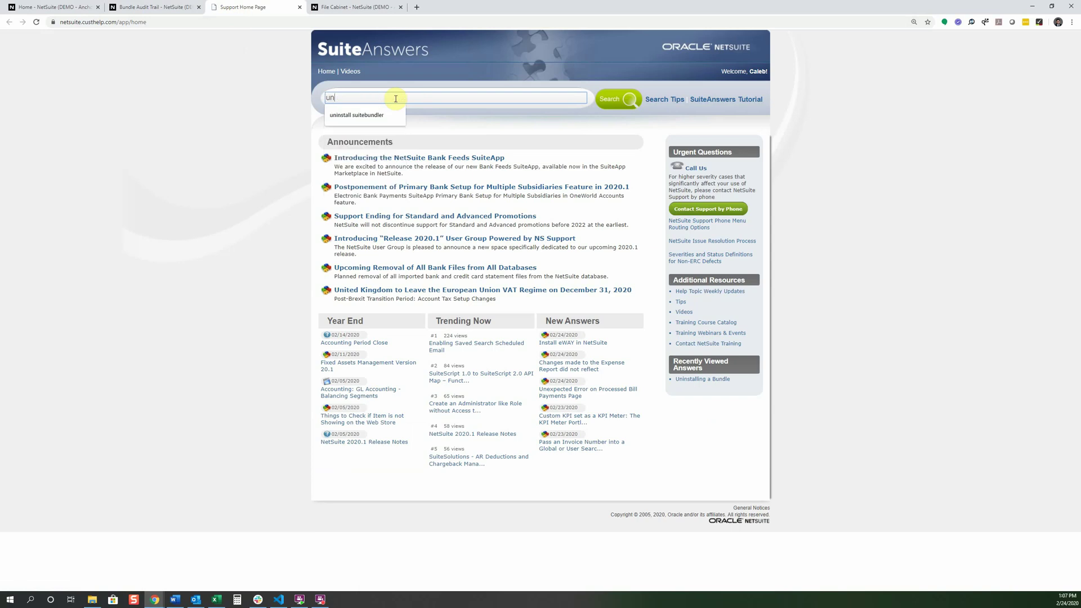
pyautogui.press('Down')
pyautogui.press('Return')
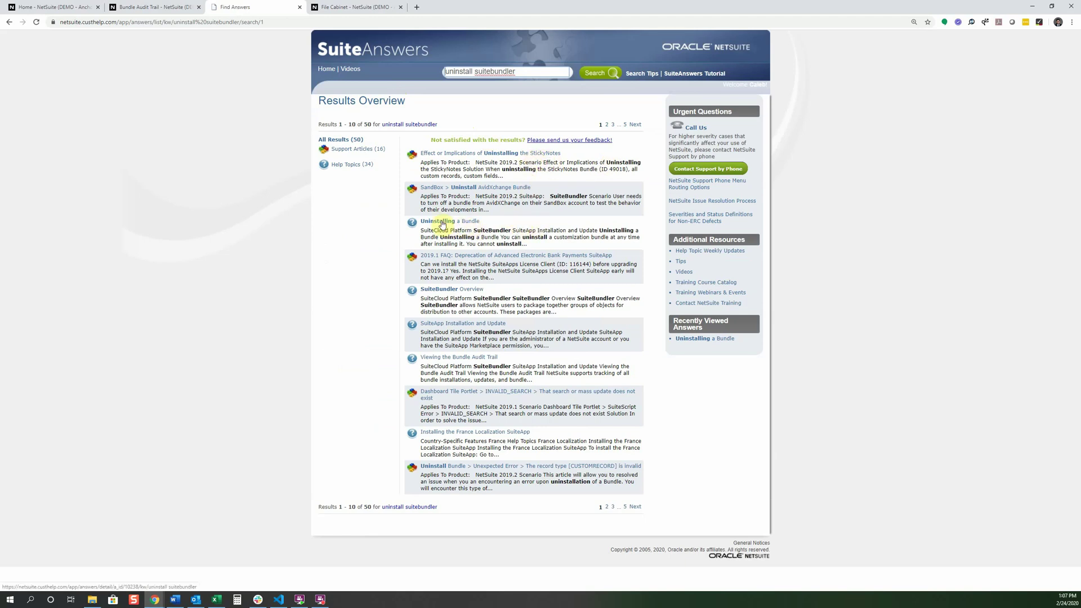
# Step: Read the 'Uninstalling a Bundle' article, noting what cannot be uninstalled and the step 2 menu path
pyautogui.click(442, 224)
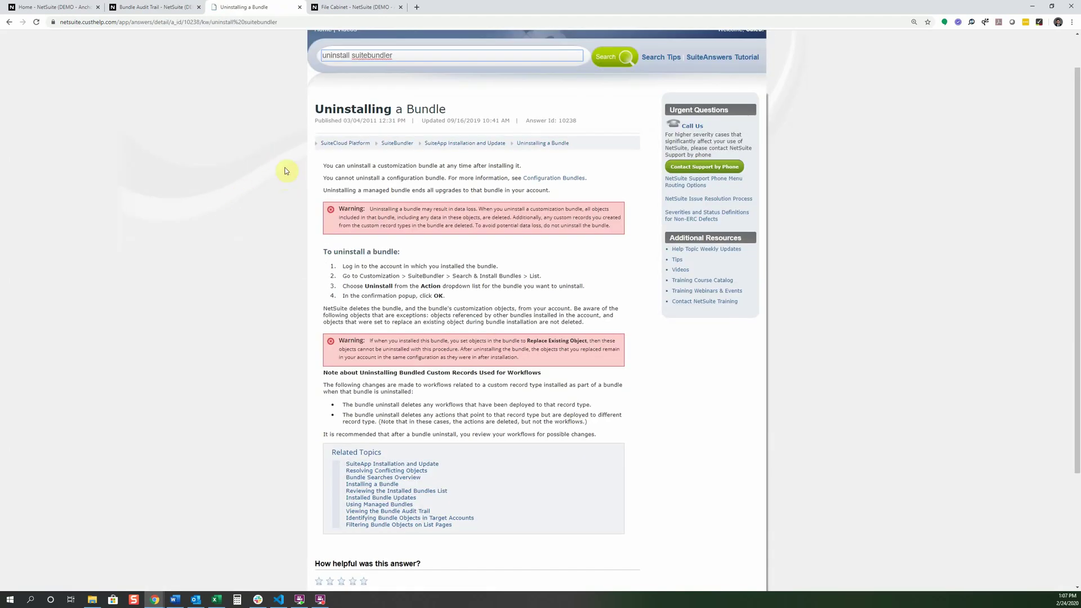
pyautogui.moveTo(349, 178); pyautogui.dragTo(447, 178)
pyautogui.click(446, 179)
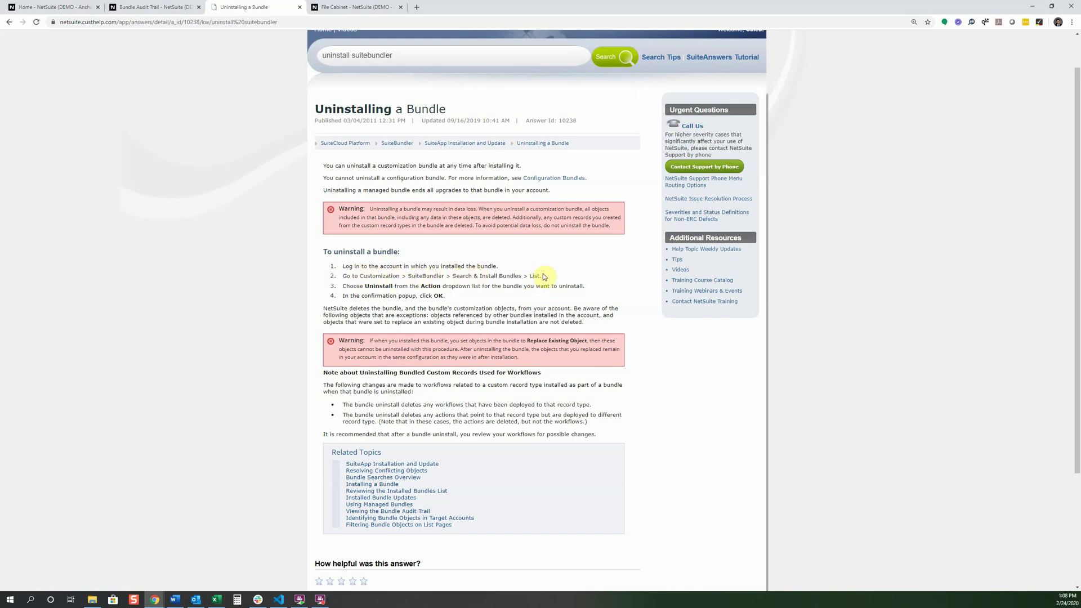
pyautogui.moveTo(542, 277); pyautogui.dragTo(525, 276)
# Step: Go from the File Cabinet to SuiteBundler's Installed Bundles list
pyautogui.click(338, 8)
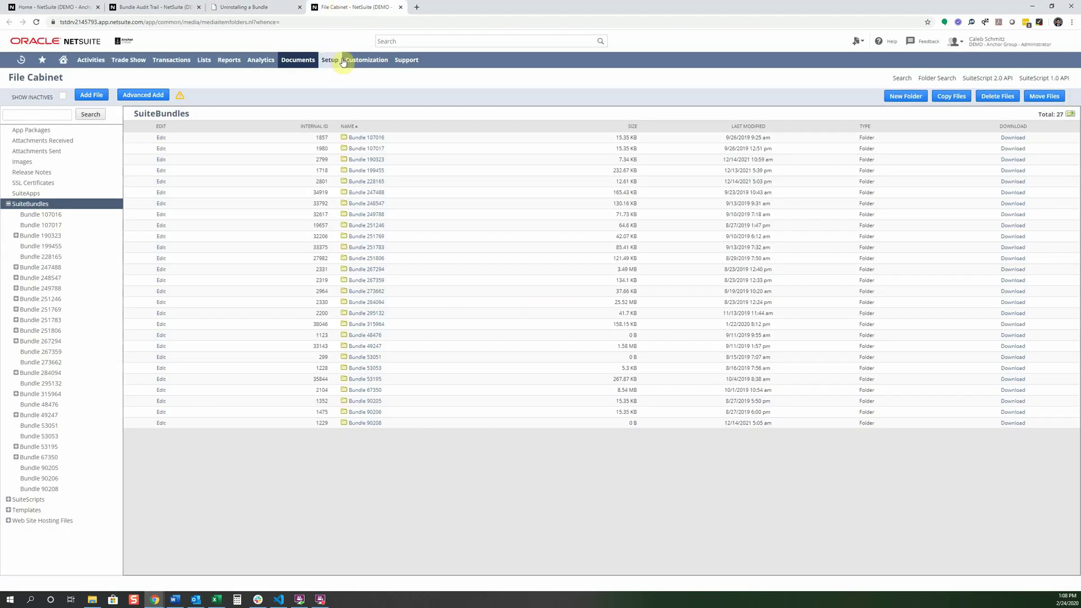
pyautogui.moveTo(348, 61)
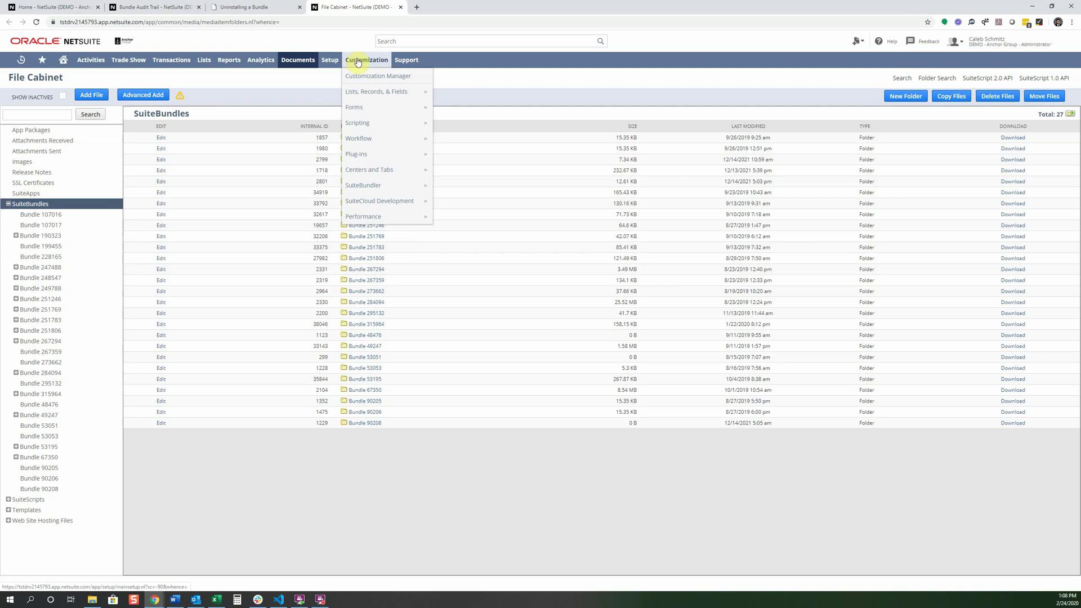
pyautogui.moveTo(374, 185)
pyautogui.moveTo(495, 206)
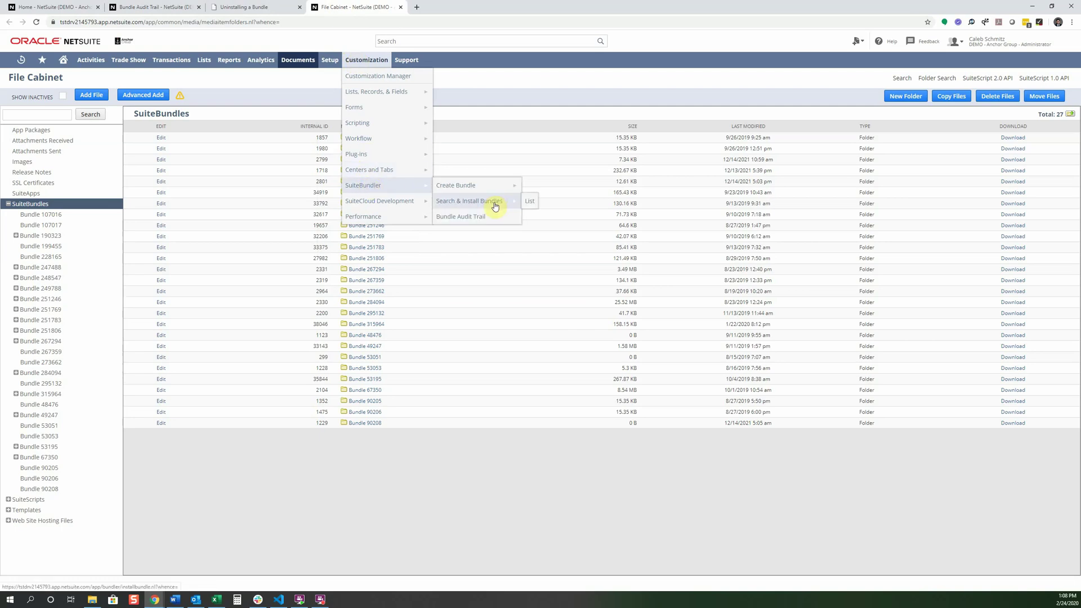
pyautogui.click(530, 205)
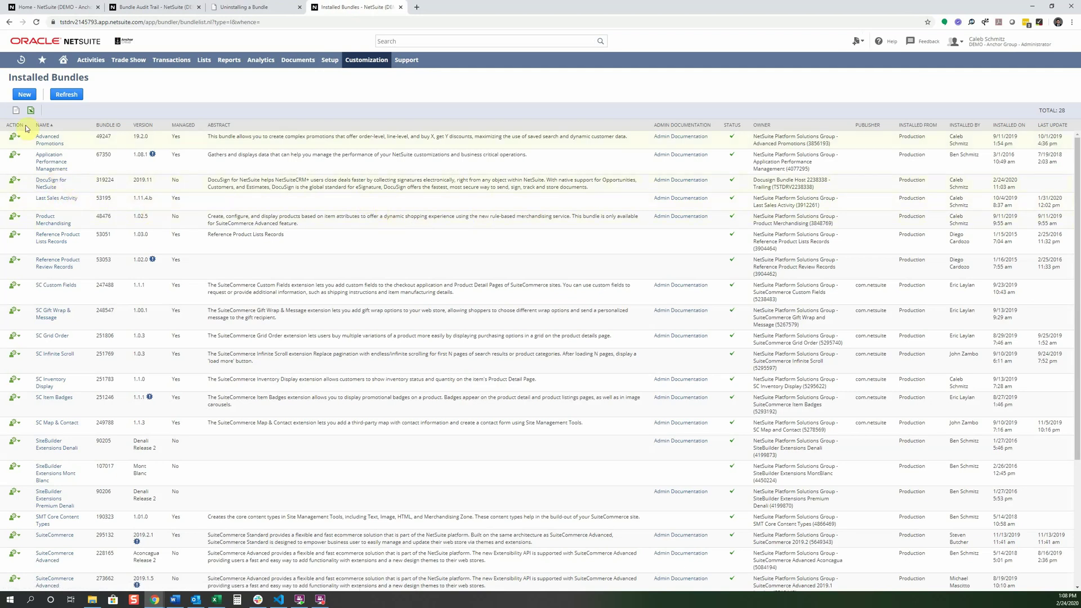
# Step: Uninstall DocuSign for NetSuite, confirm deleting its objects, and refresh the list to 27 bundles
pyautogui.click(16, 182)
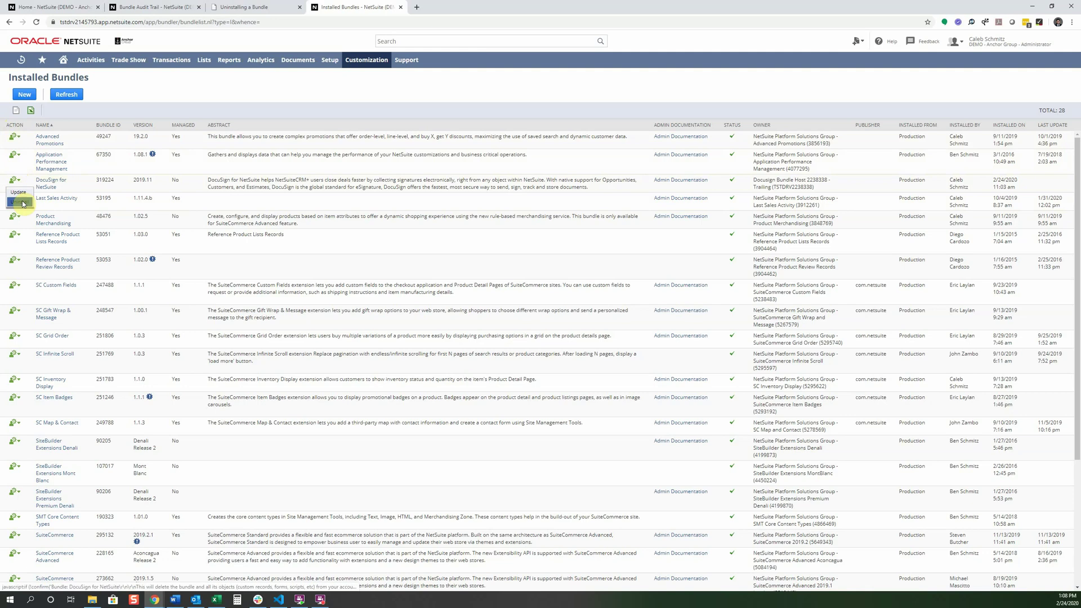
pyautogui.click(23, 204)
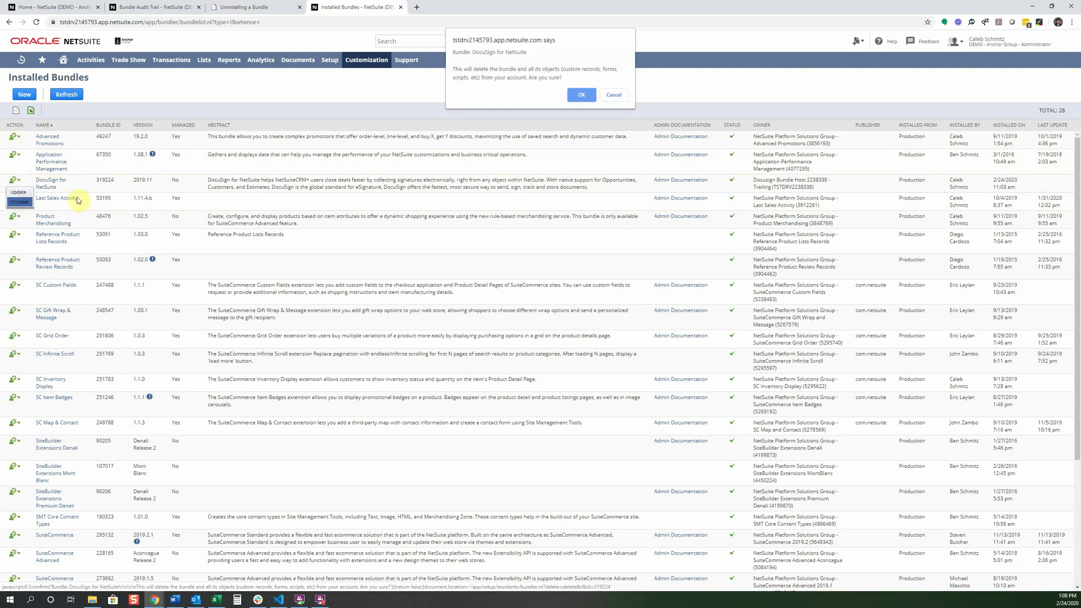
pyautogui.click(585, 96)
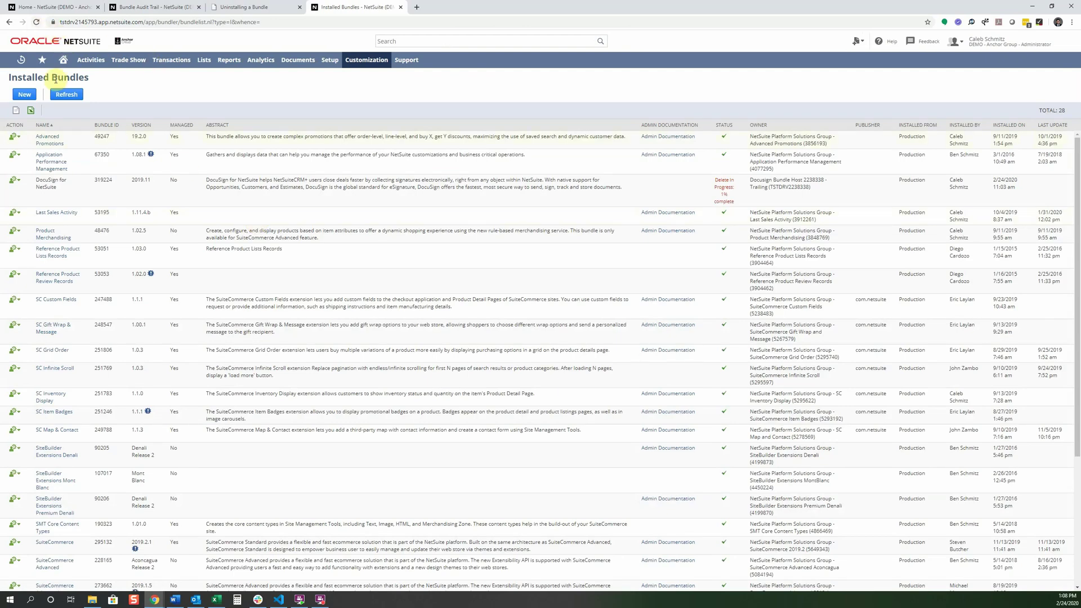
pyautogui.click(76, 102)
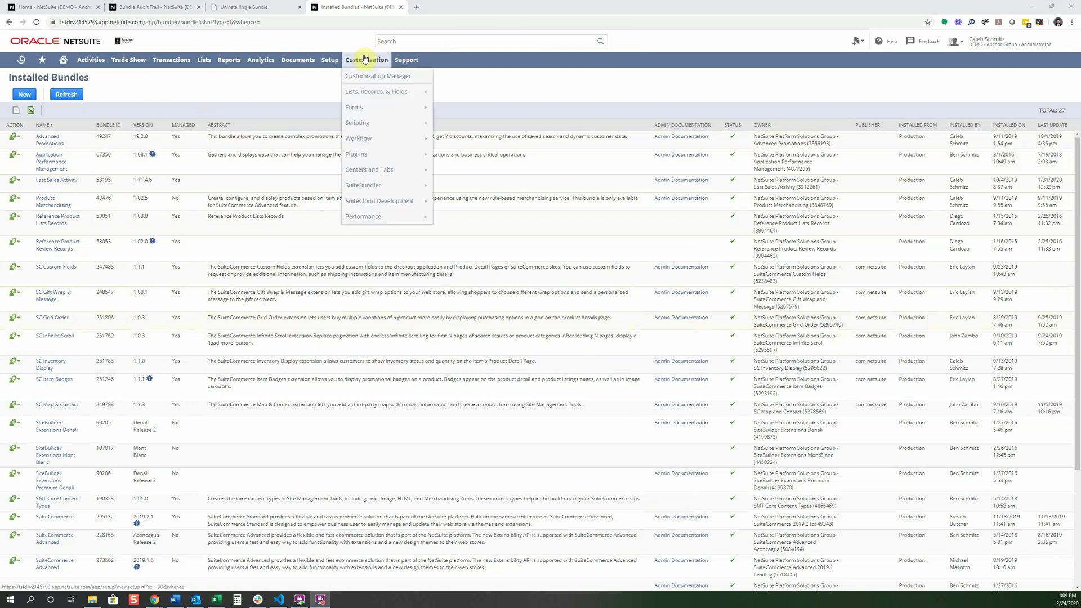
# Step: Search the Bundle Audit Trail for 'docu' and mark the newest DocuSign for NetSuite Uninstall entry
pyautogui.moveTo(415, 186)
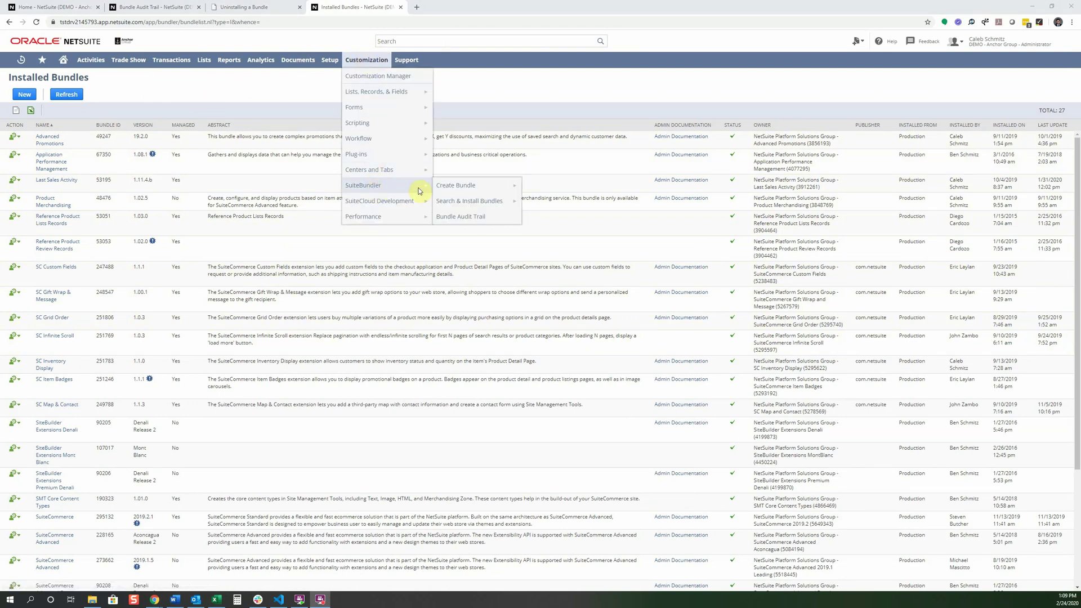
pyautogui.click(453, 220)
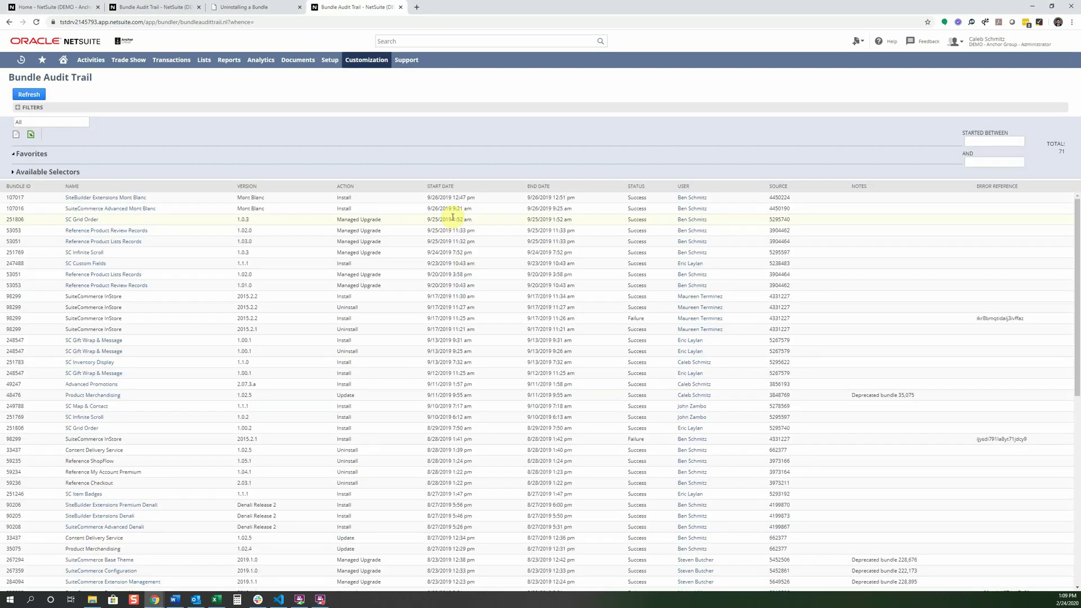
pyautogui.hotkey('ctrl', 'f')
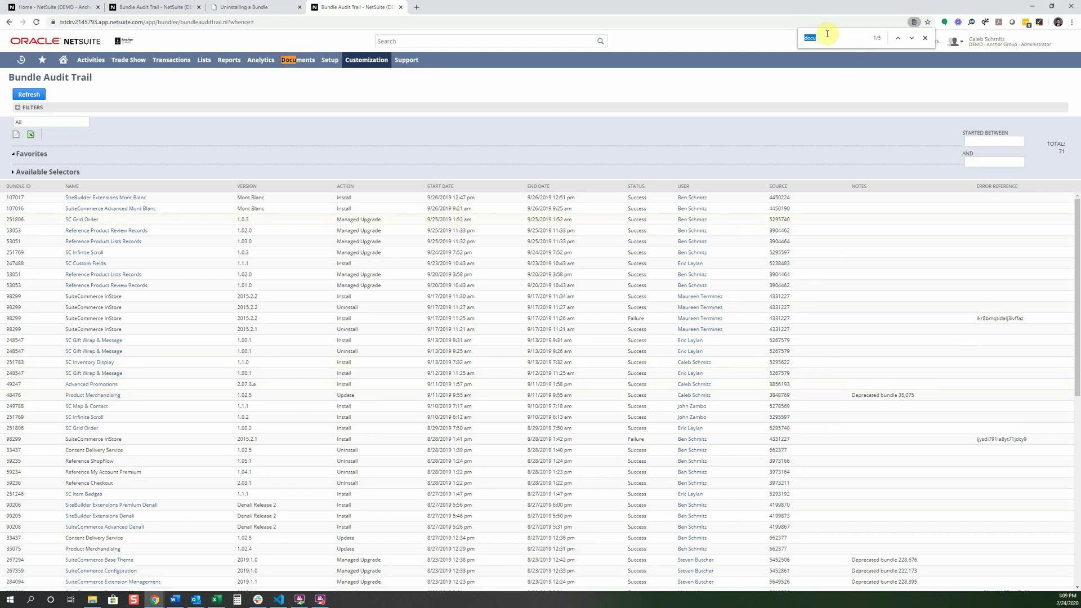
pyautogui.click(827, 34)
pyautogui.press('Return')
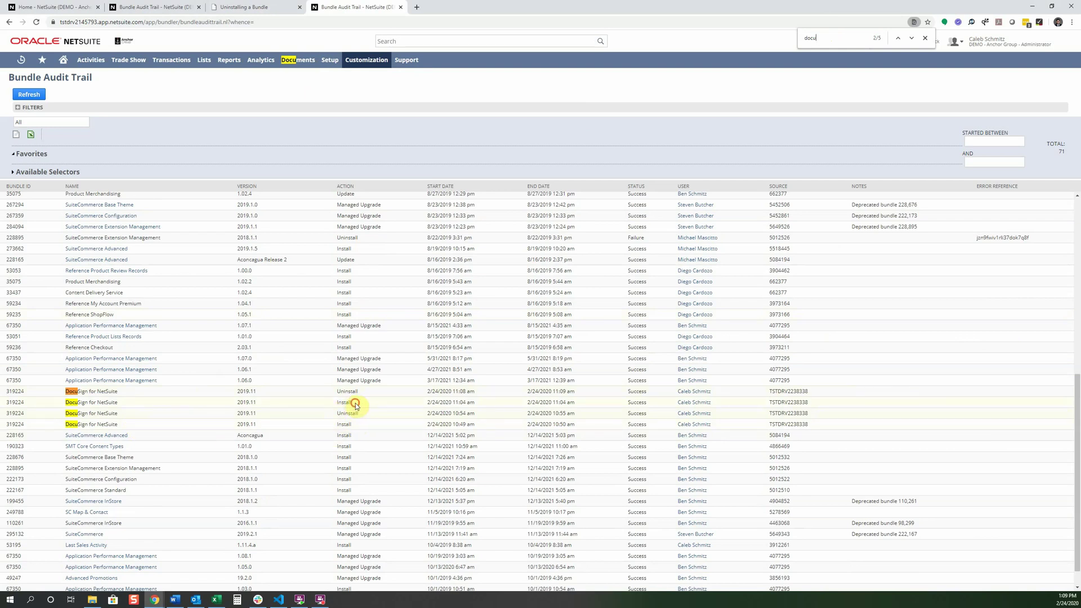
pyautogui.moveTo(365, 390); pyautogui.dragTo(336, 392)
pyautogui.press('Escape')
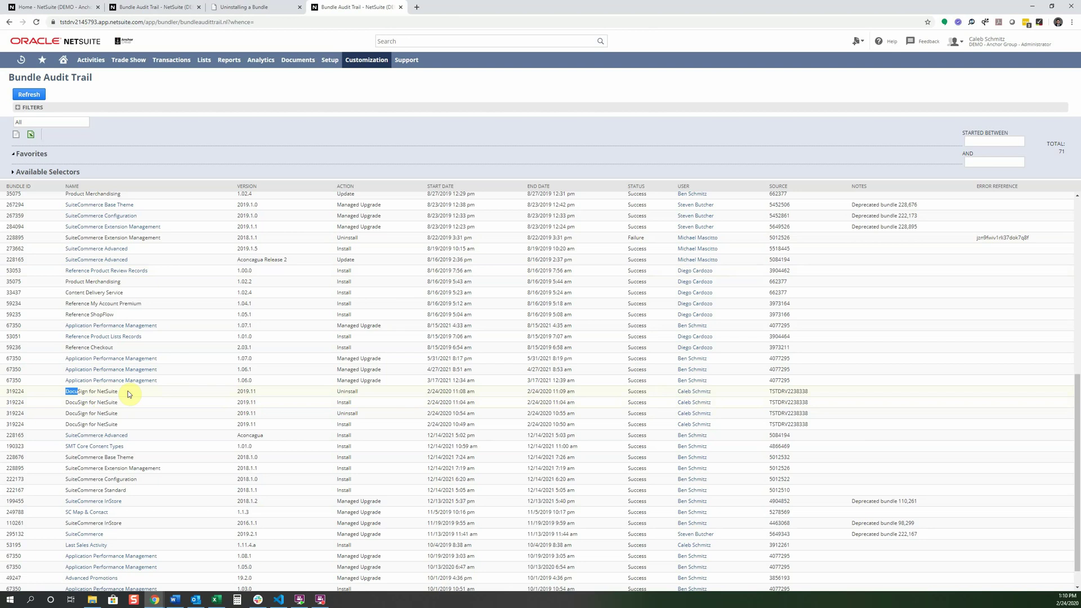
pyautogui.click(107, 392)
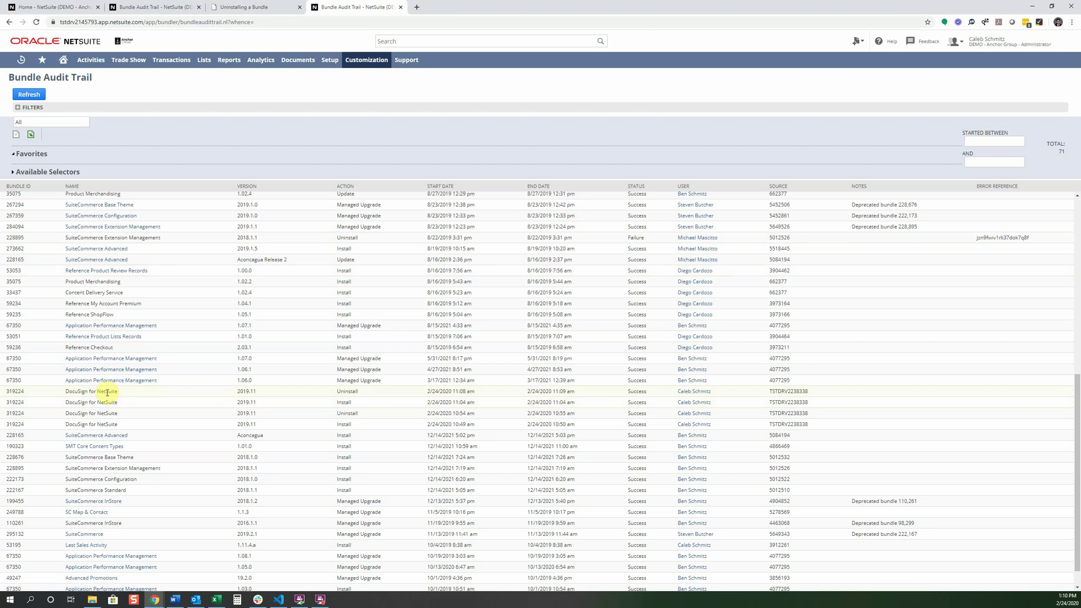